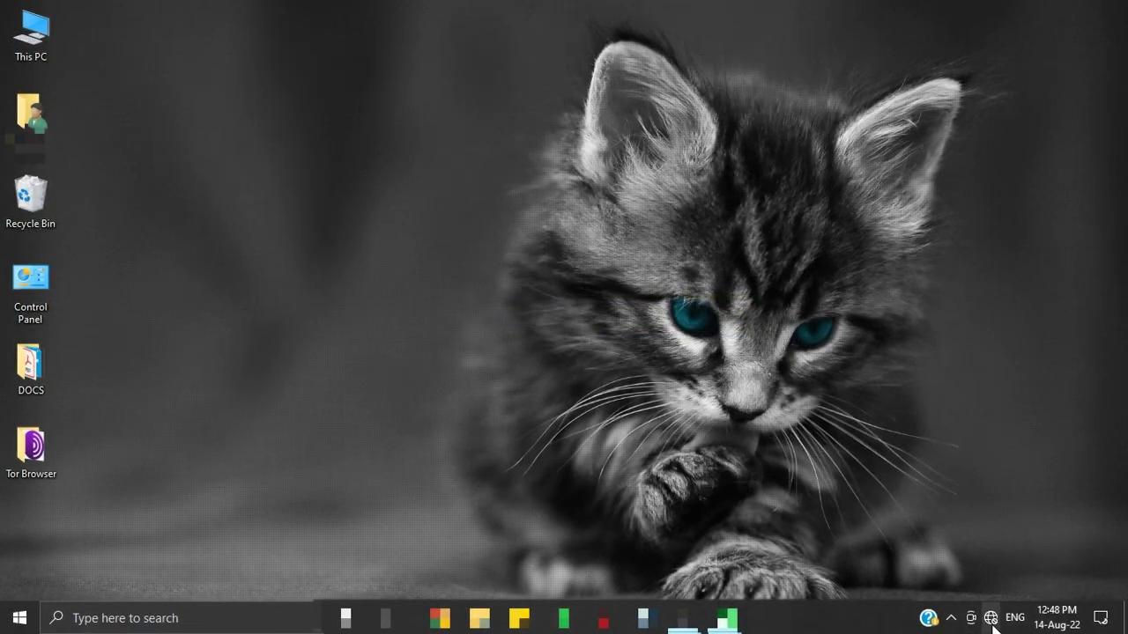
Step: Launch Microsoft Edge from taskbar search and load the router page at 192.168.0.1
click(991, 619)
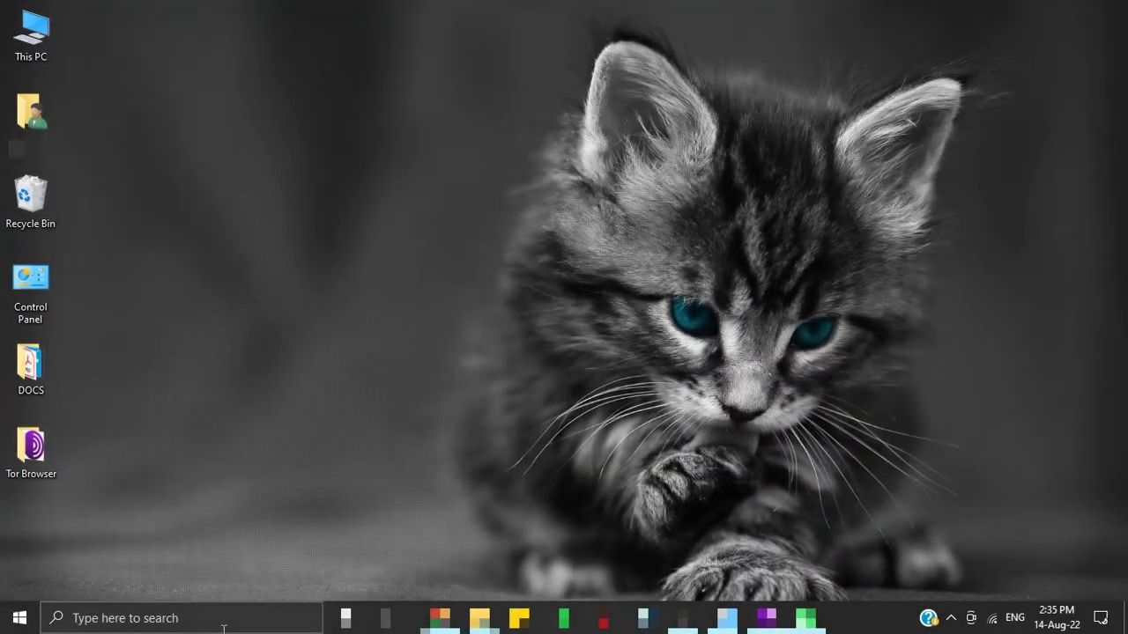
click(224, 621)
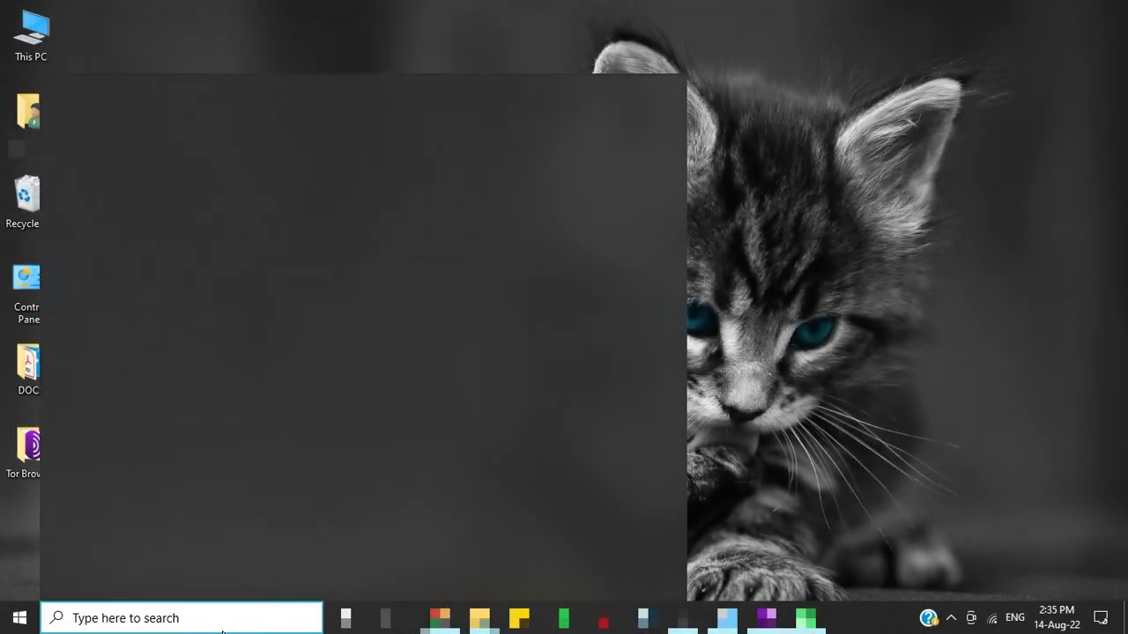
text(edge)
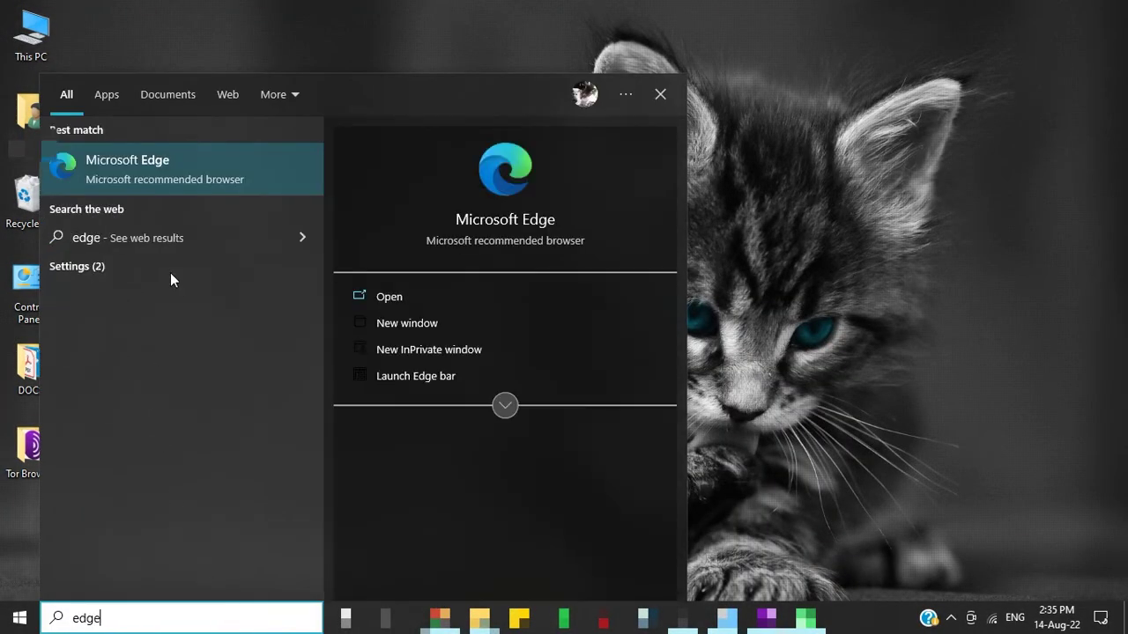
click(194, 169)
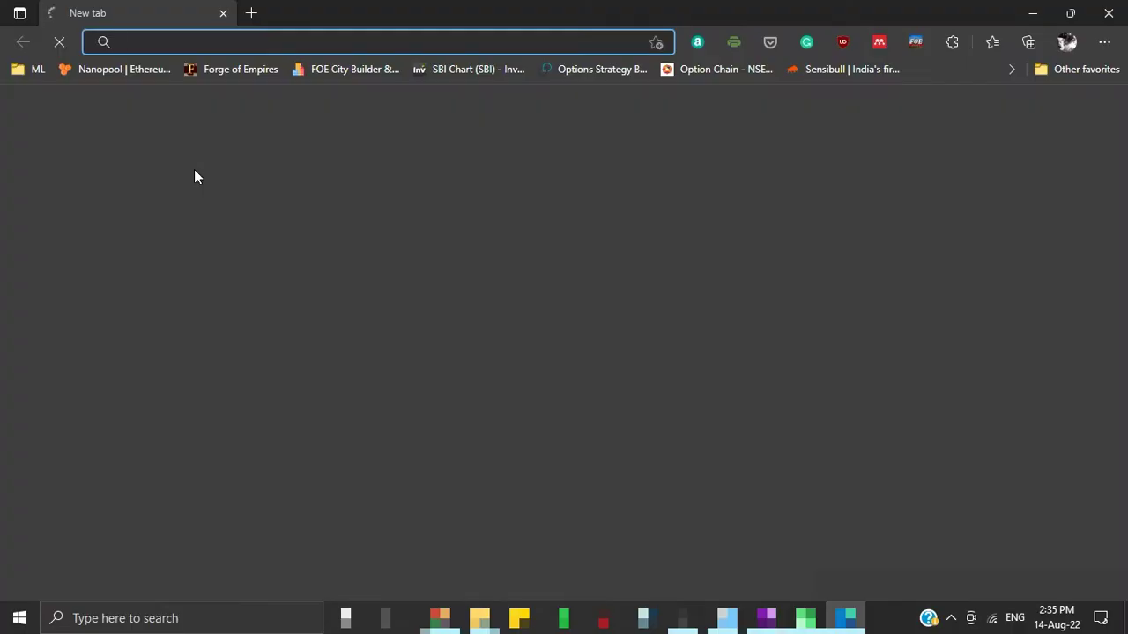
text(1)
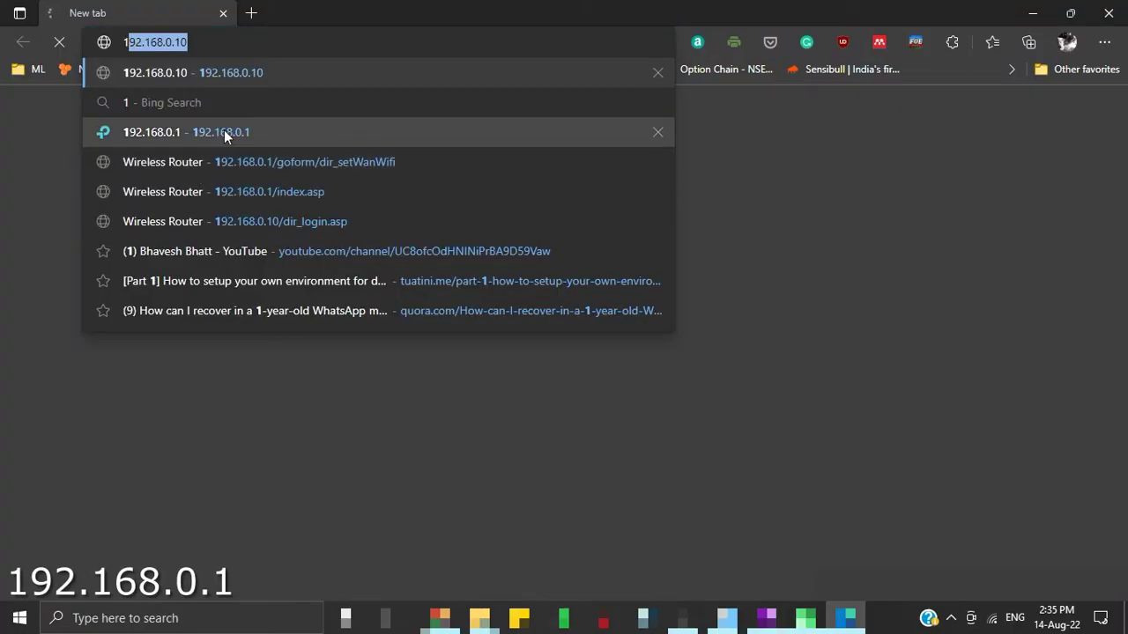
text(92.168.0.1)
key(Return)
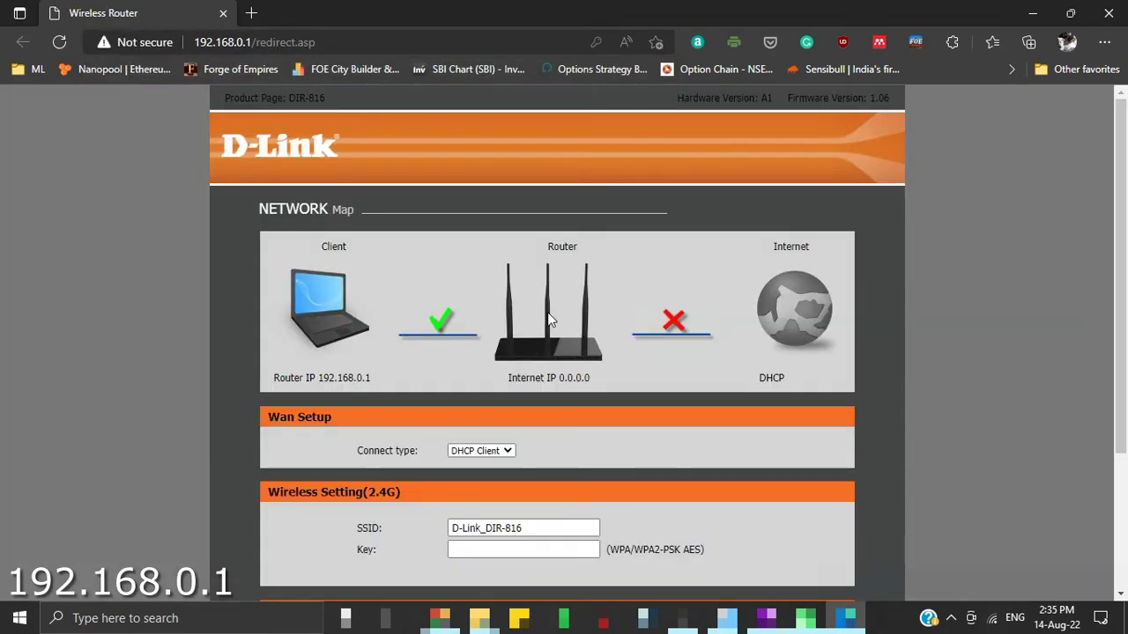
Step: Scroll down the redirect page and log in to the DIR-816 as Admin
scroll(547, 311, down, 1)
scroll(547, 311, down, 2)
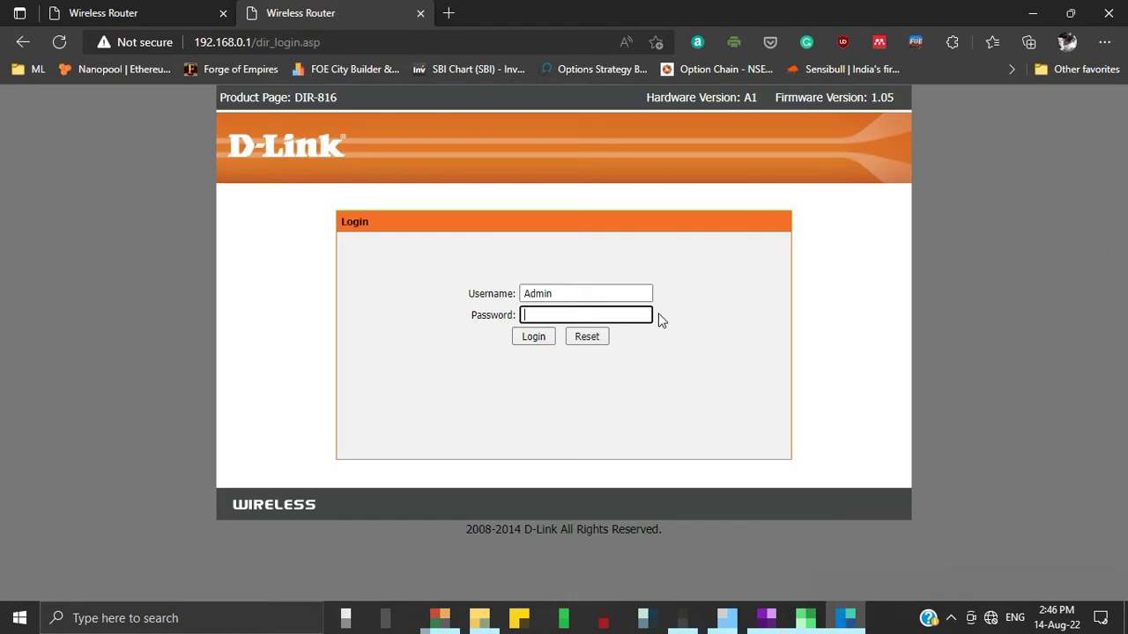
click(532, 339)
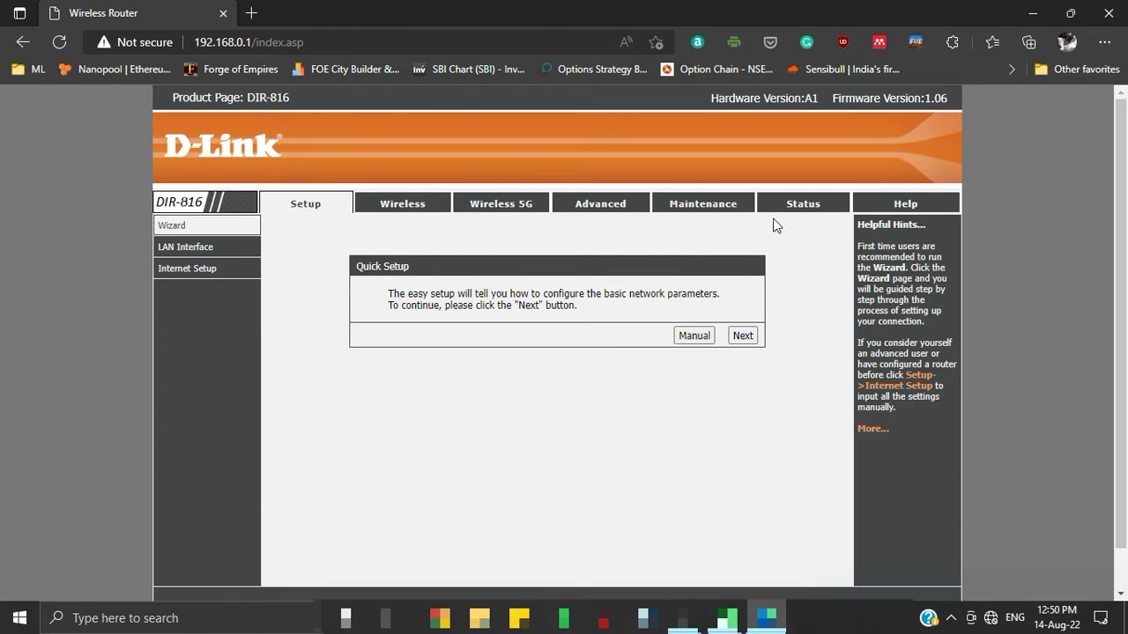
Step: Under Maintenance > Admin, give the Admin account a new, confirmed password and save it
click(693, 208)
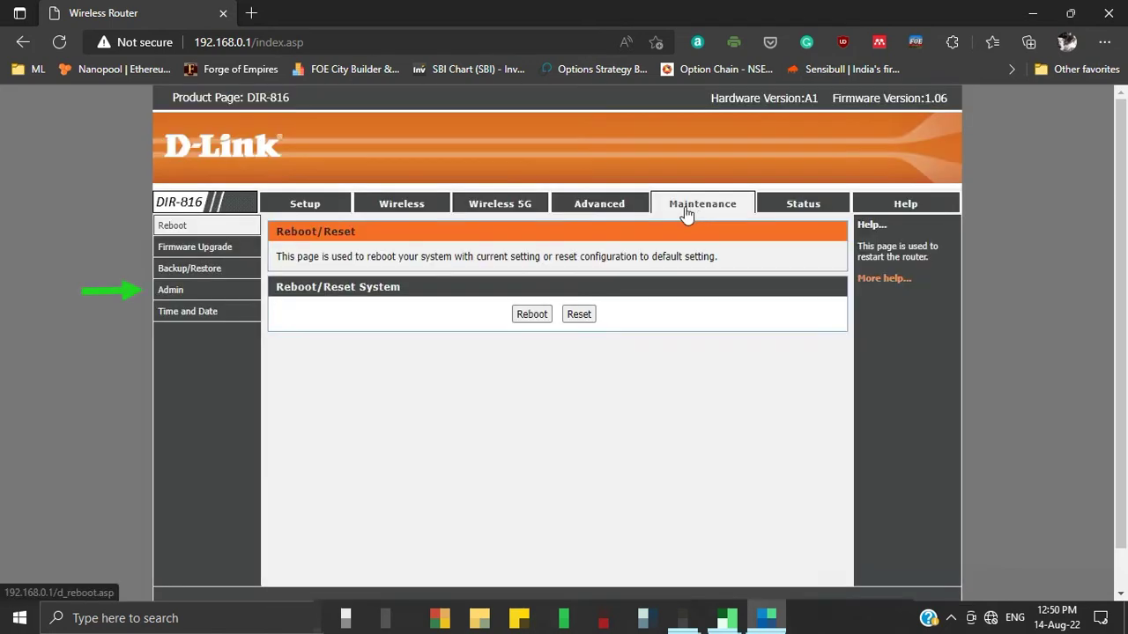
click(172, 293)
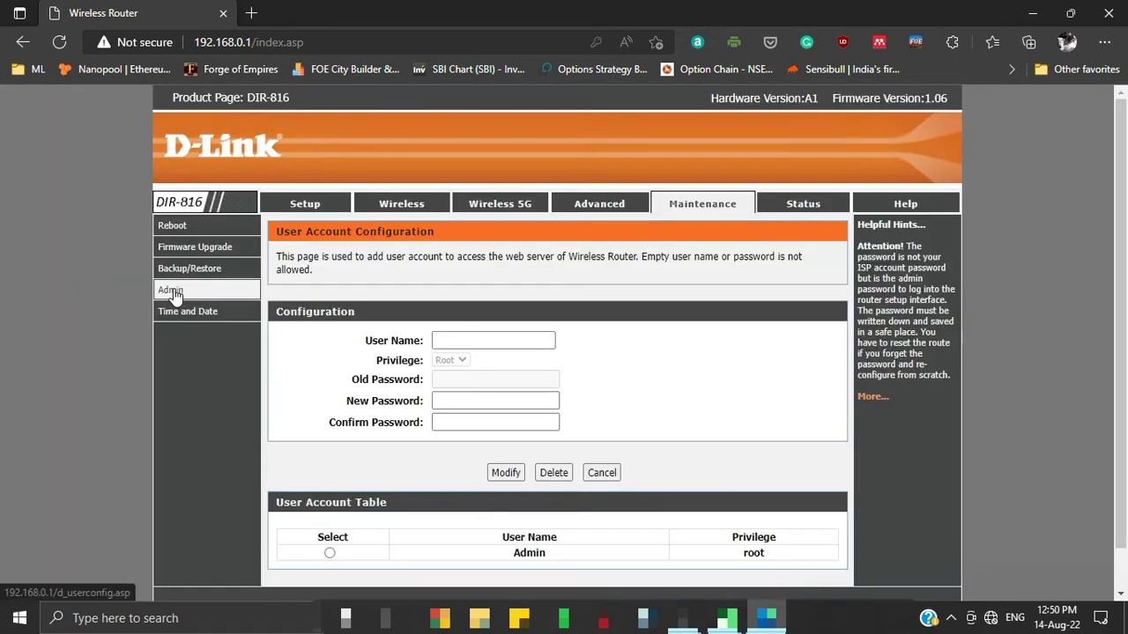
click(329, 554)
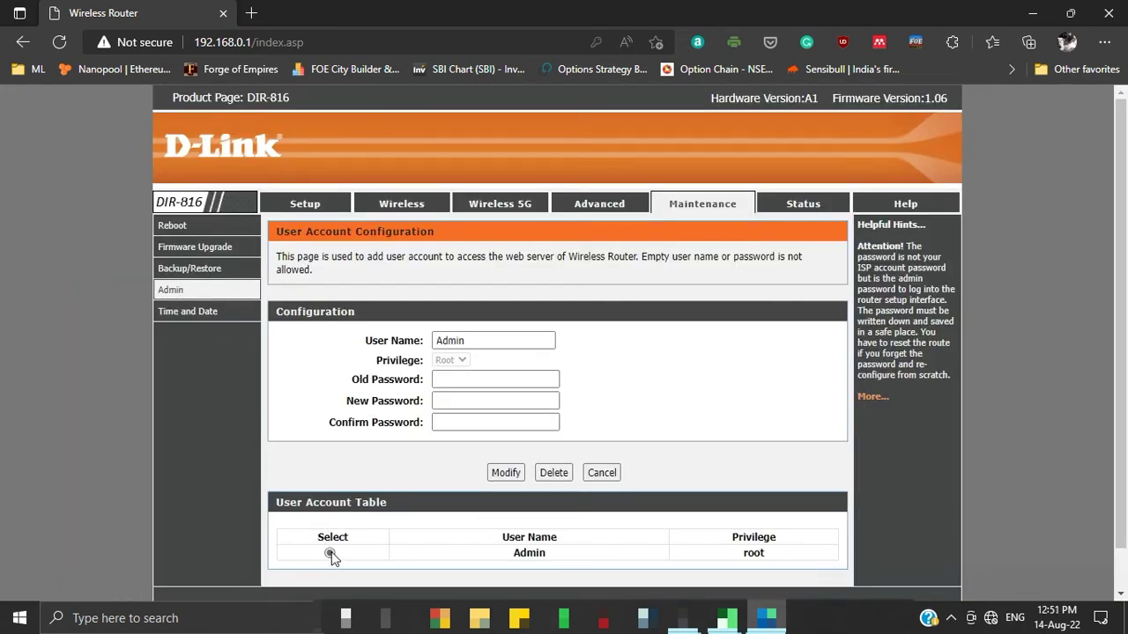
click(466, 403)
text(•••)
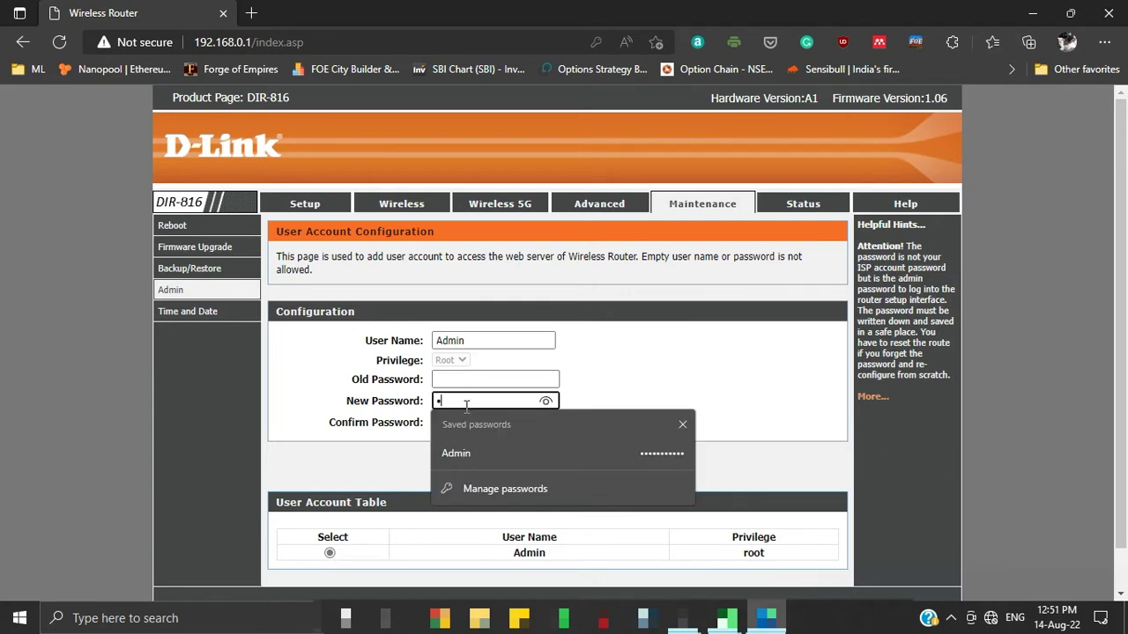
text(••••••••)
click(439, 422)
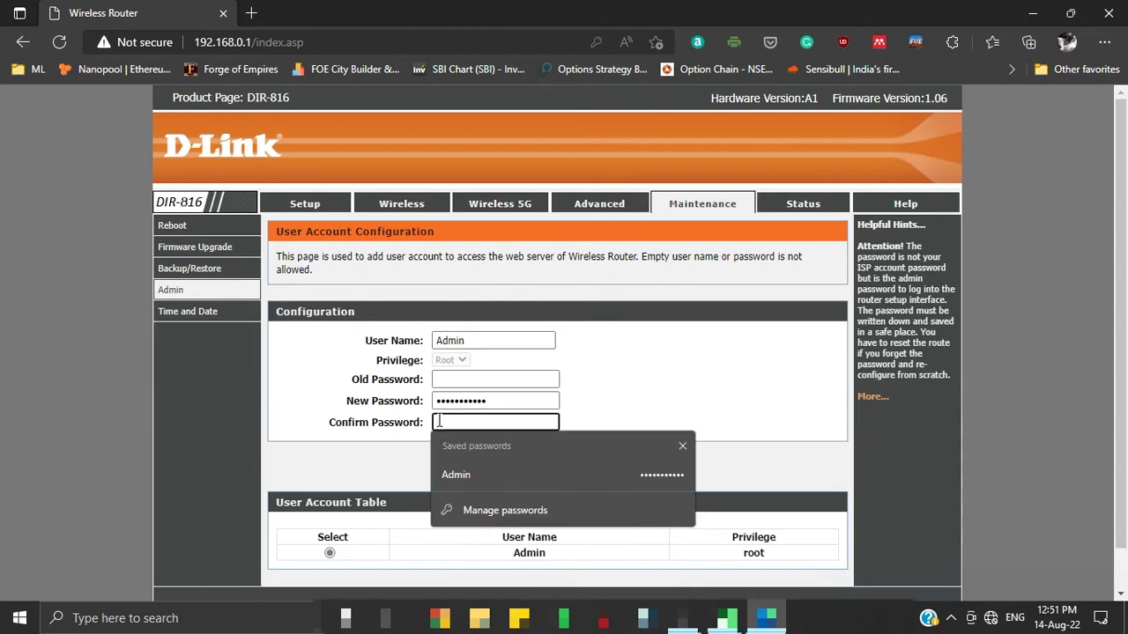
text(•••••••••••)
click(639, 388)
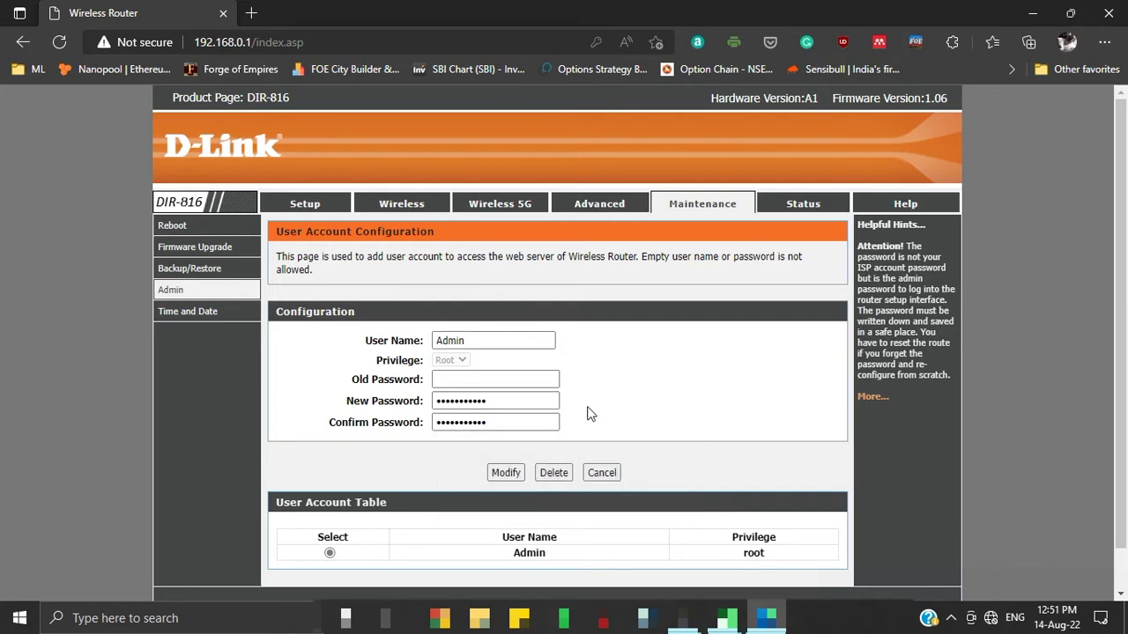
click(506, 473)
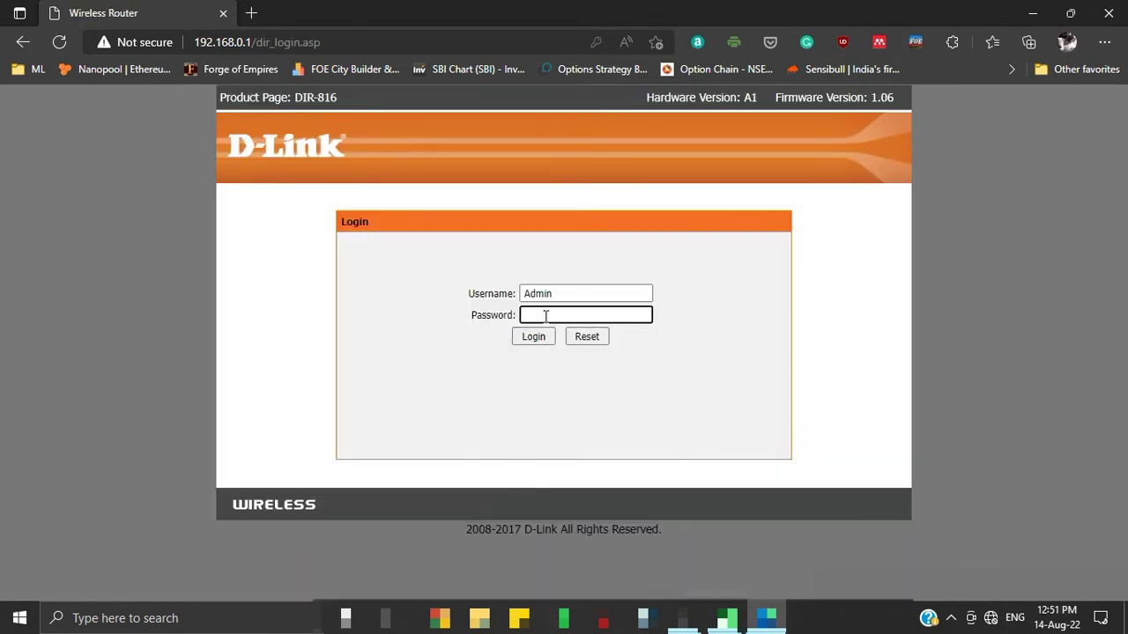
Step: Log back in as Admin using the new password
click(545, 315)
text(***********)
click(533, 339)
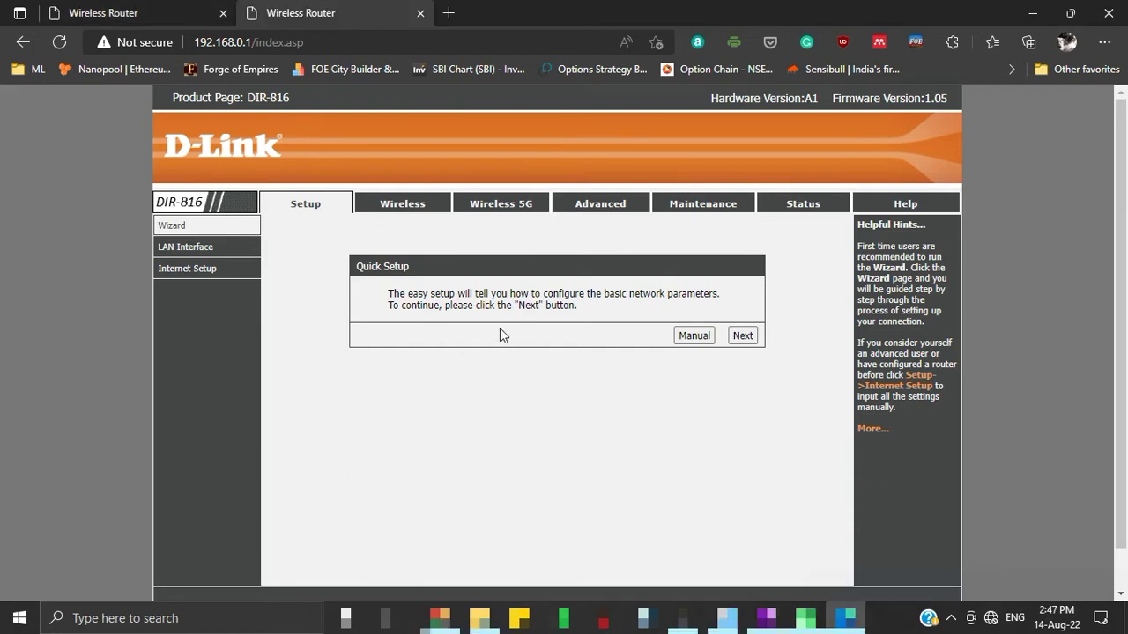
Step: Set the 2.4G SSID to Data with WPA-PSK/WPA2-PSK AES and a pre-shared key, then apply
click(401, 208)
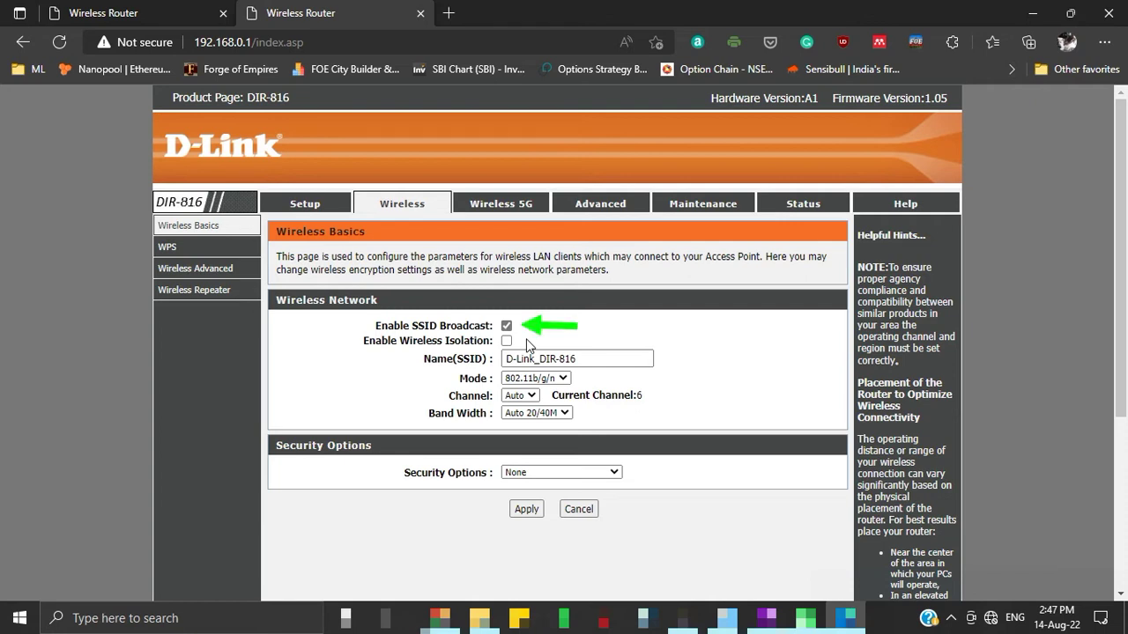
click(592, 359)
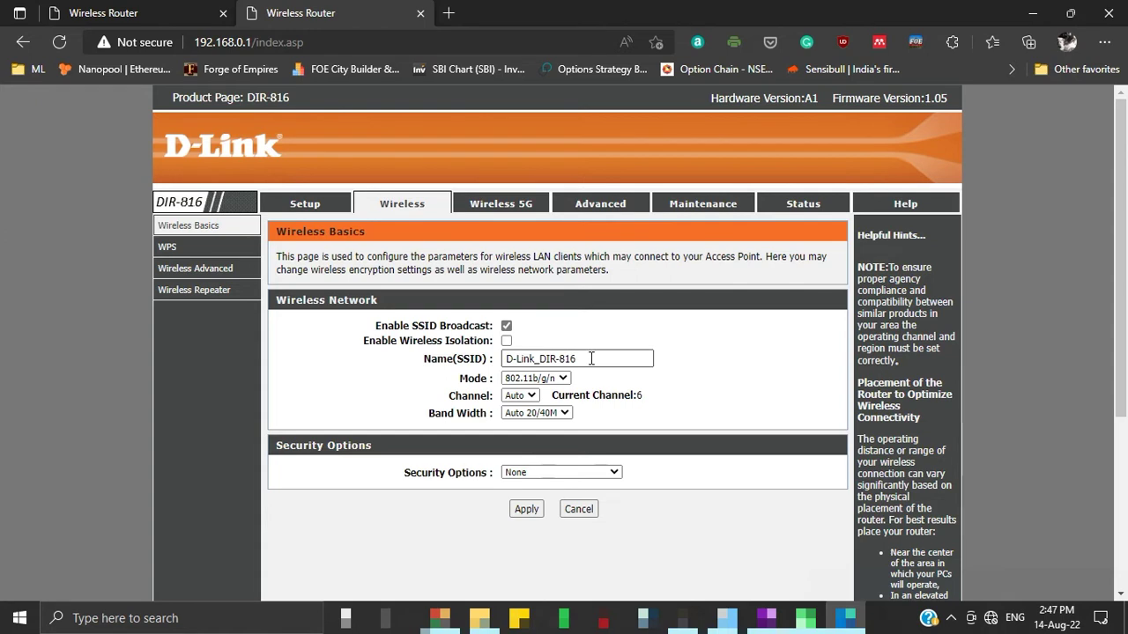
drag(591, 359, 496, 381)
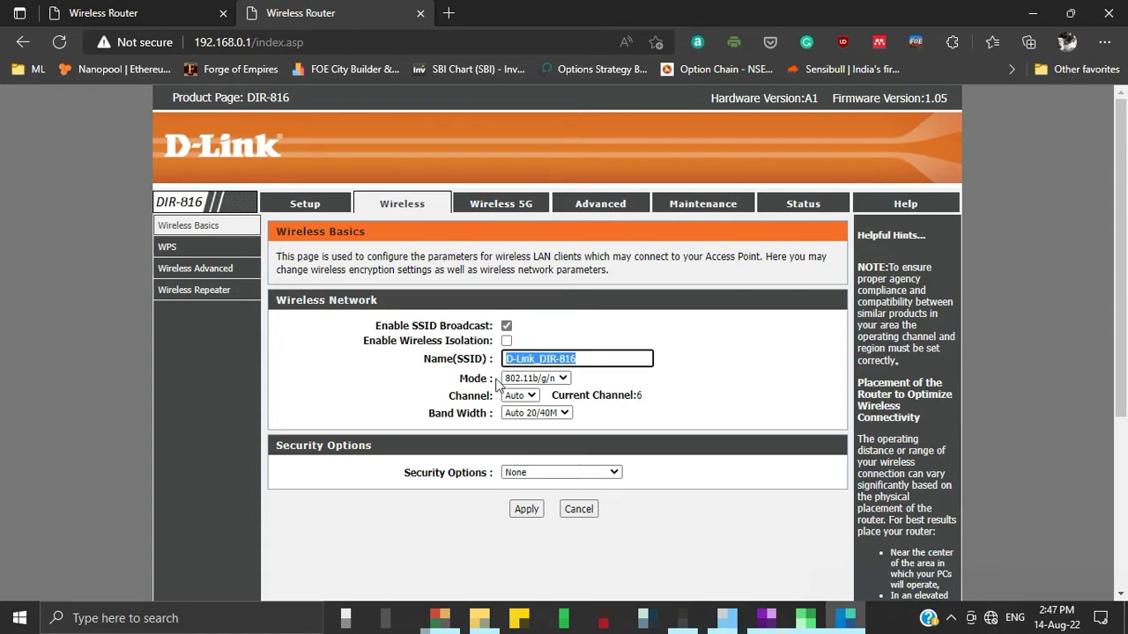
text(Data)
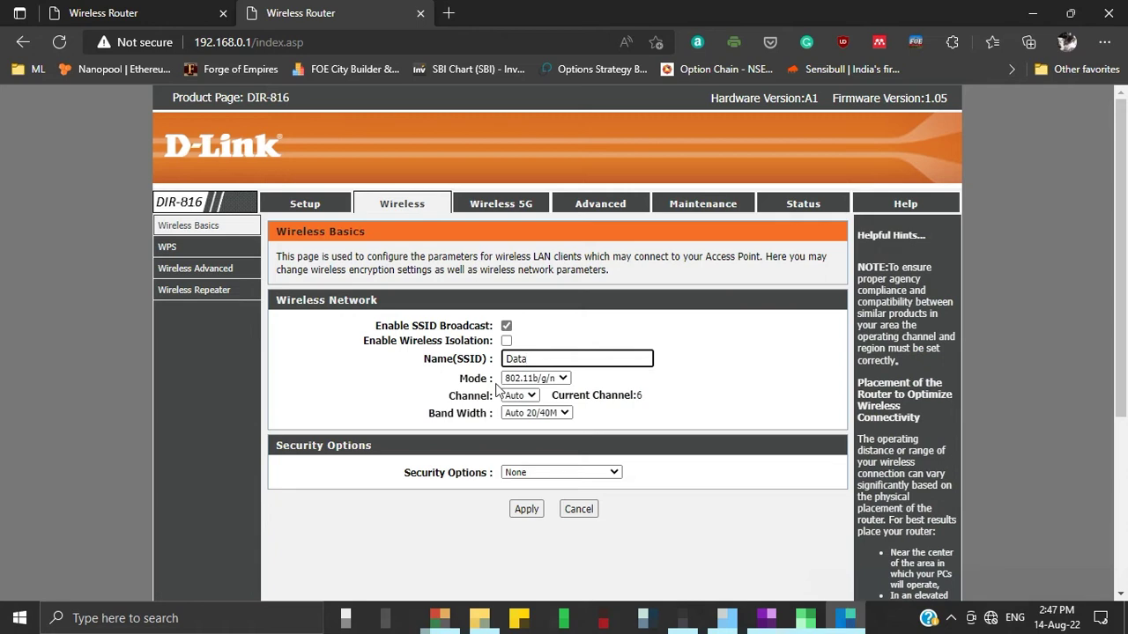
click(528, 475)
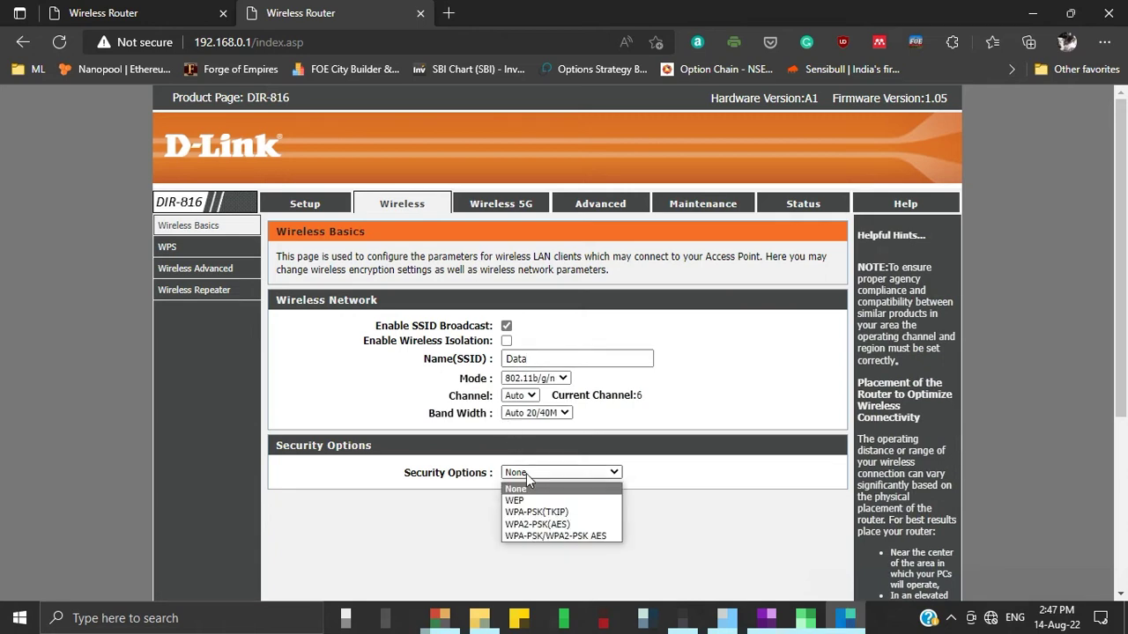
click(542, 536)
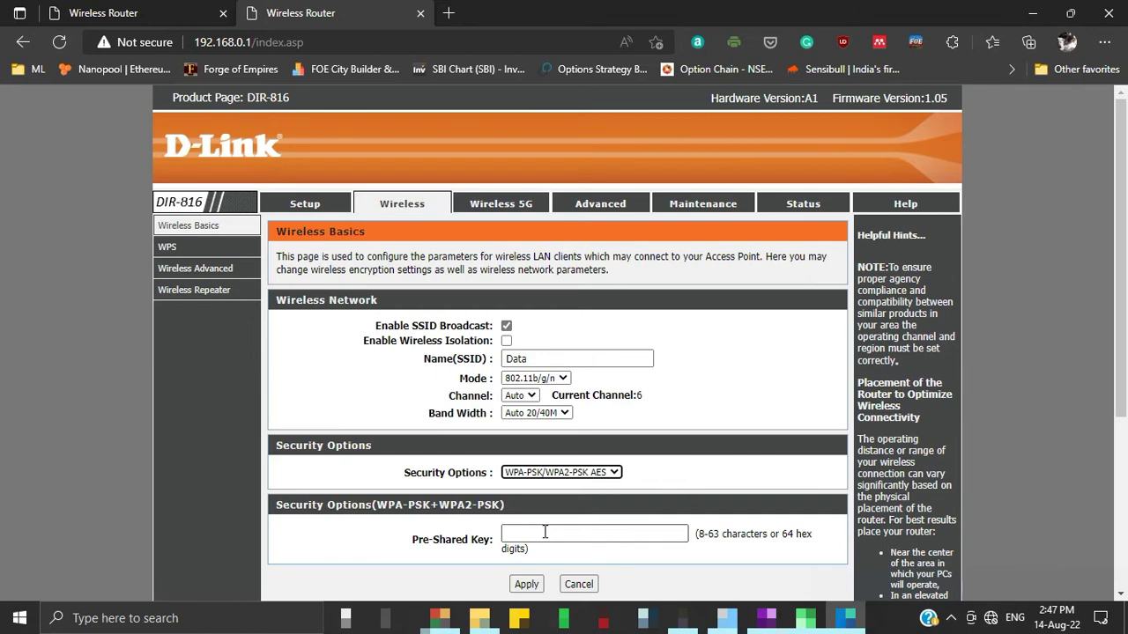
scroll(545, 532, down, 2)
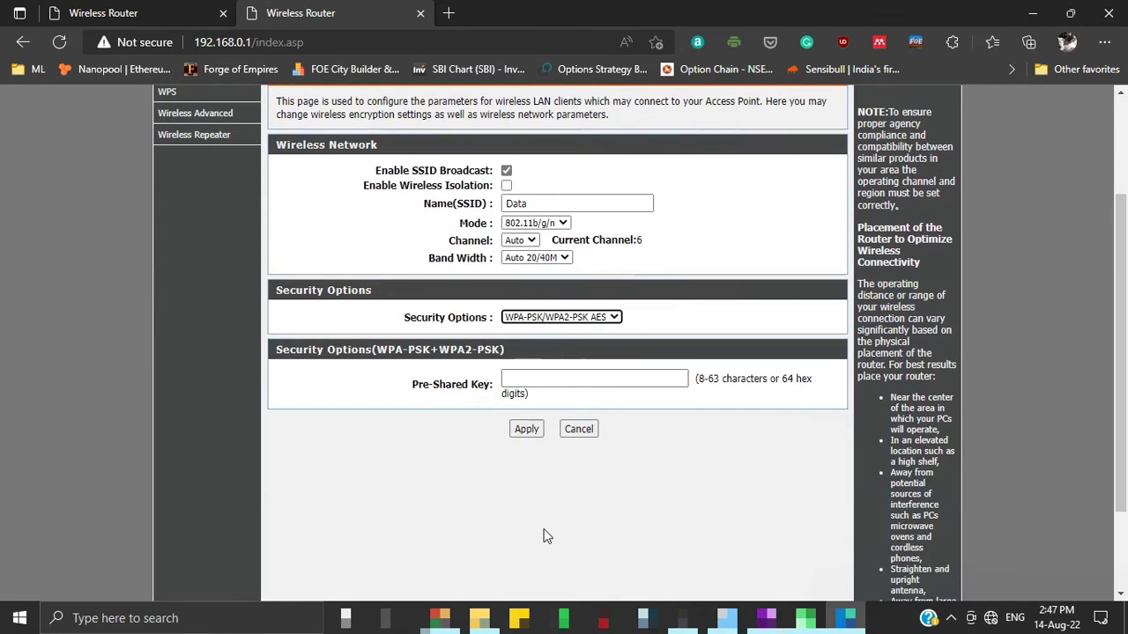
click(536, 372)
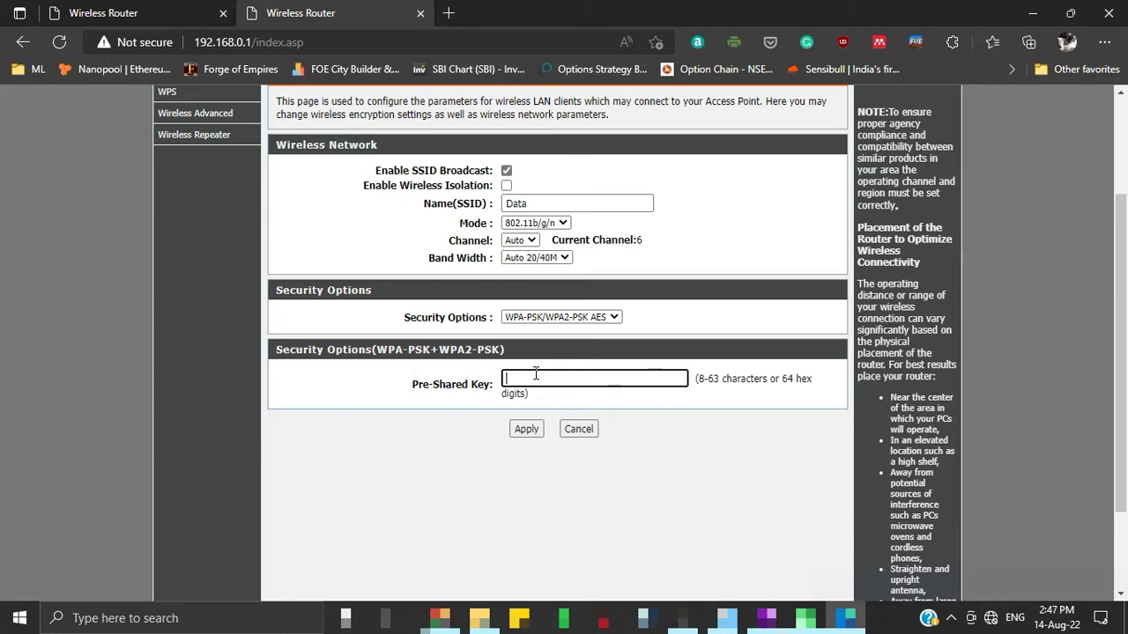
text(12345678)
click(526, 430)
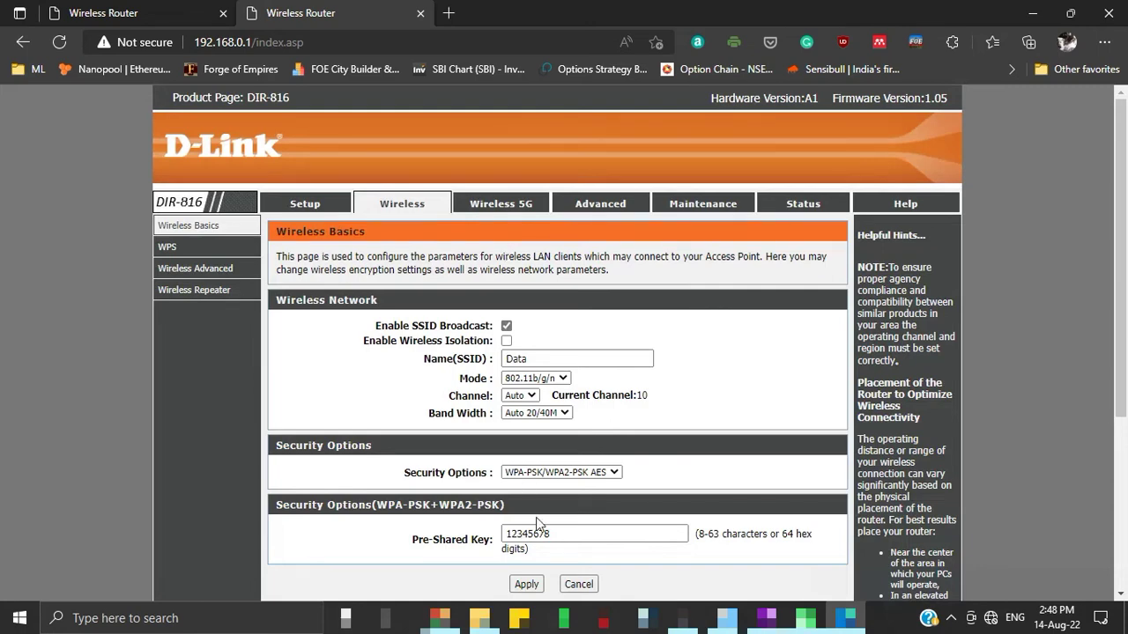
Step: Rename the 5G network to Data_5G with WPA-PSK/WPA2-PSK AES and a pre-shared key
click(498, 205)
click(525, 362)
drag(534, 358, 506, 359)
text(Data_5G)
click(552, 472)
click(553, 533)
text(12345678)
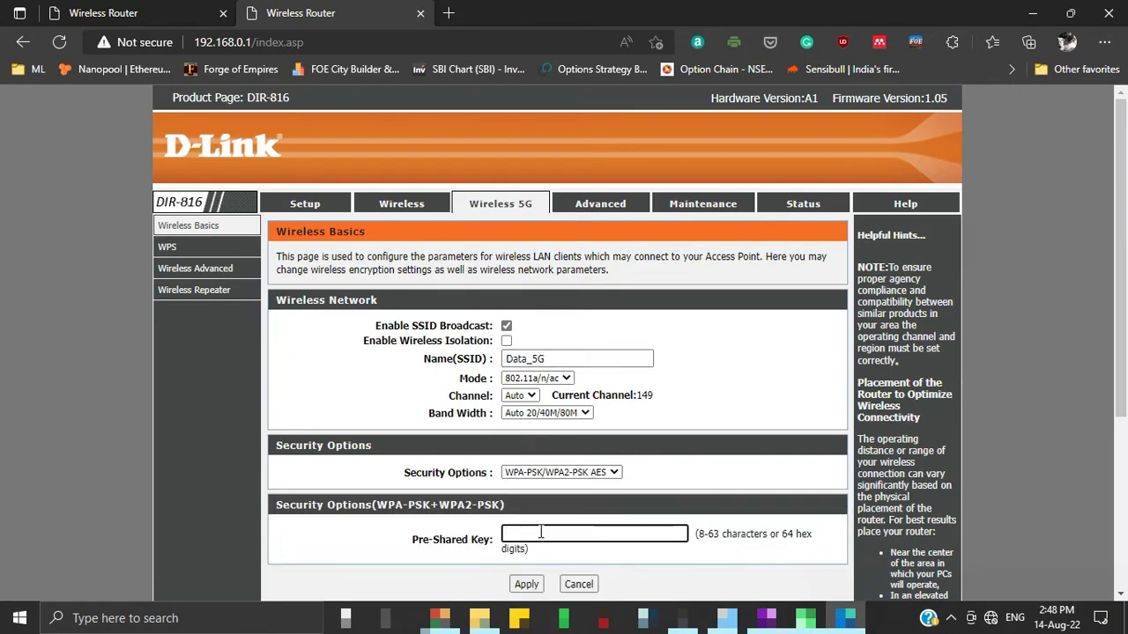
scroll(534, 511, down, 2)
scroll(671, 502, up, 2)
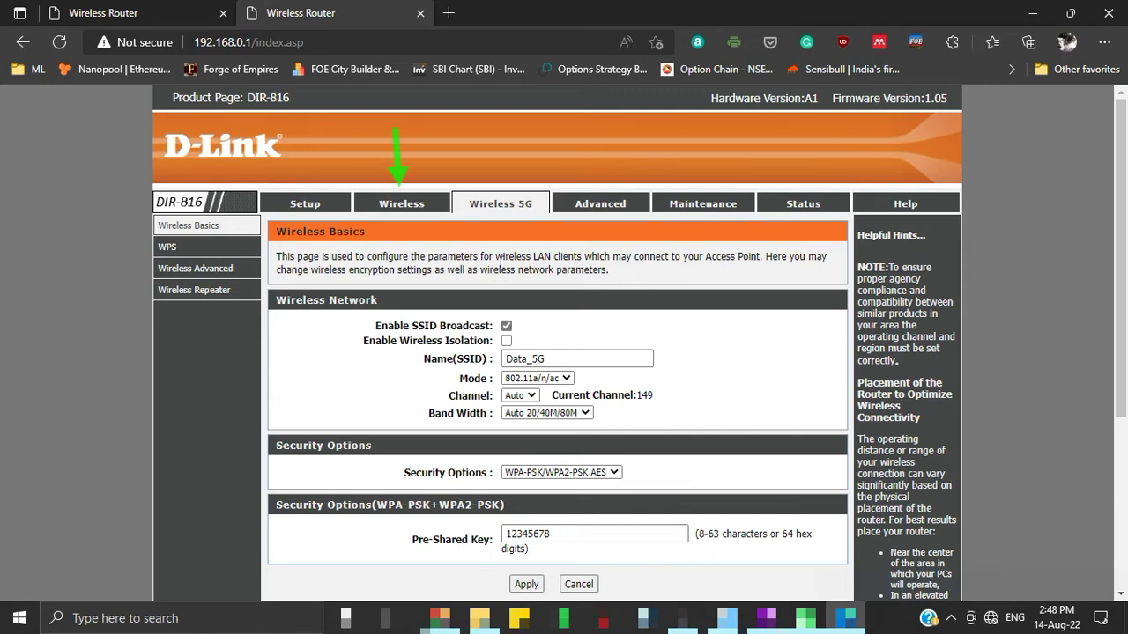
click(412, 214)
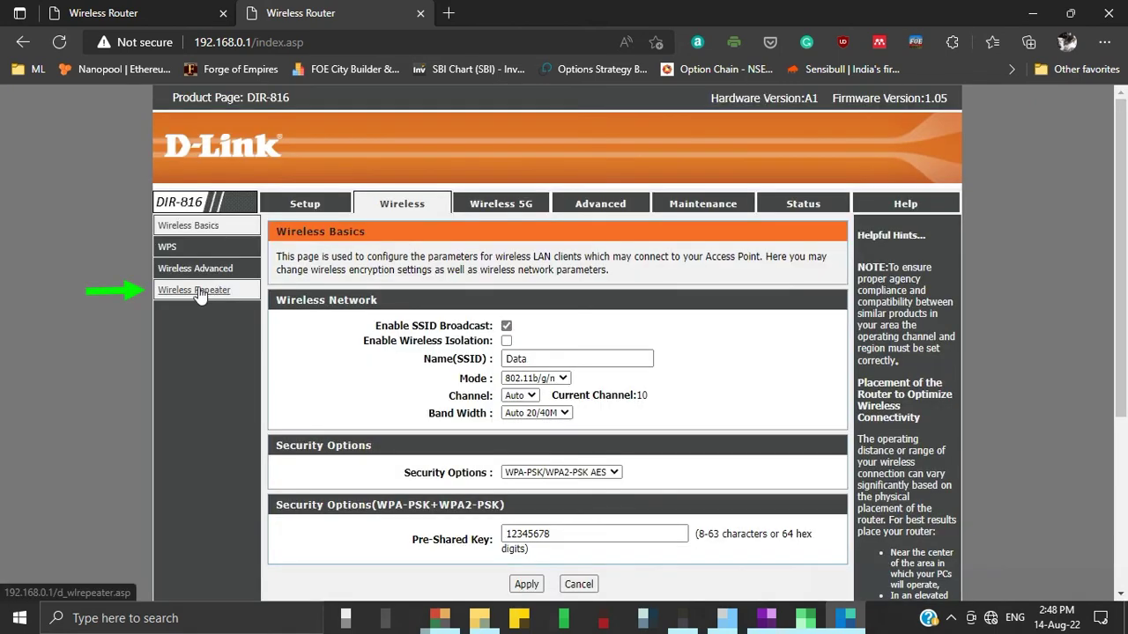
Step: Enable Repeater mode on the Wireless Repeater page and run a Site Survey, accepting the DHCP warning
click(199, 302)
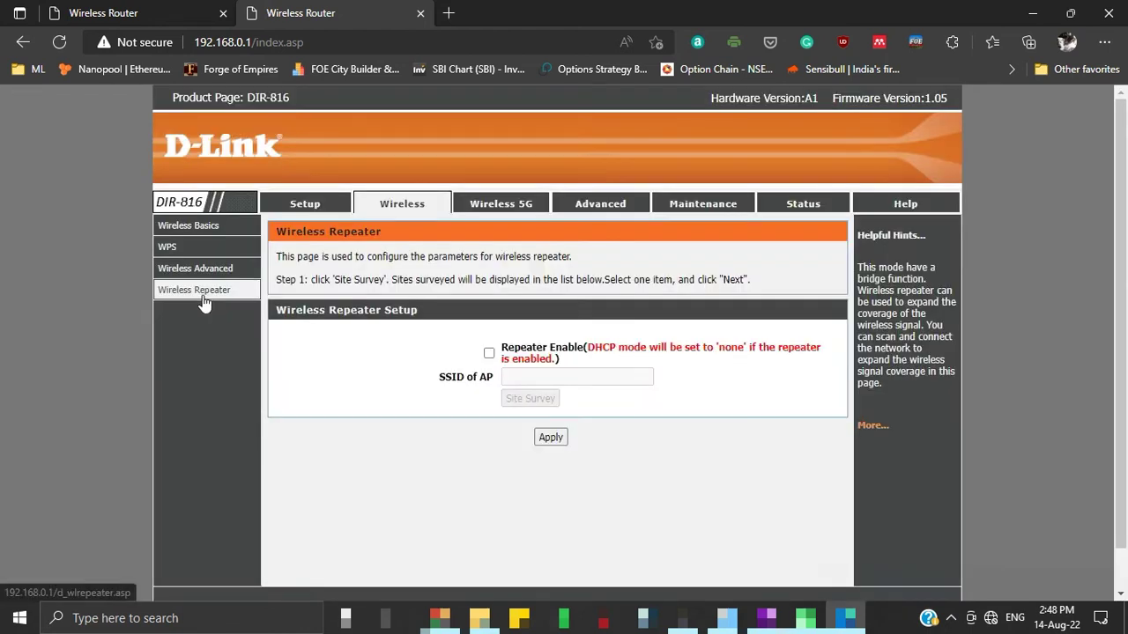
click(489, 355)
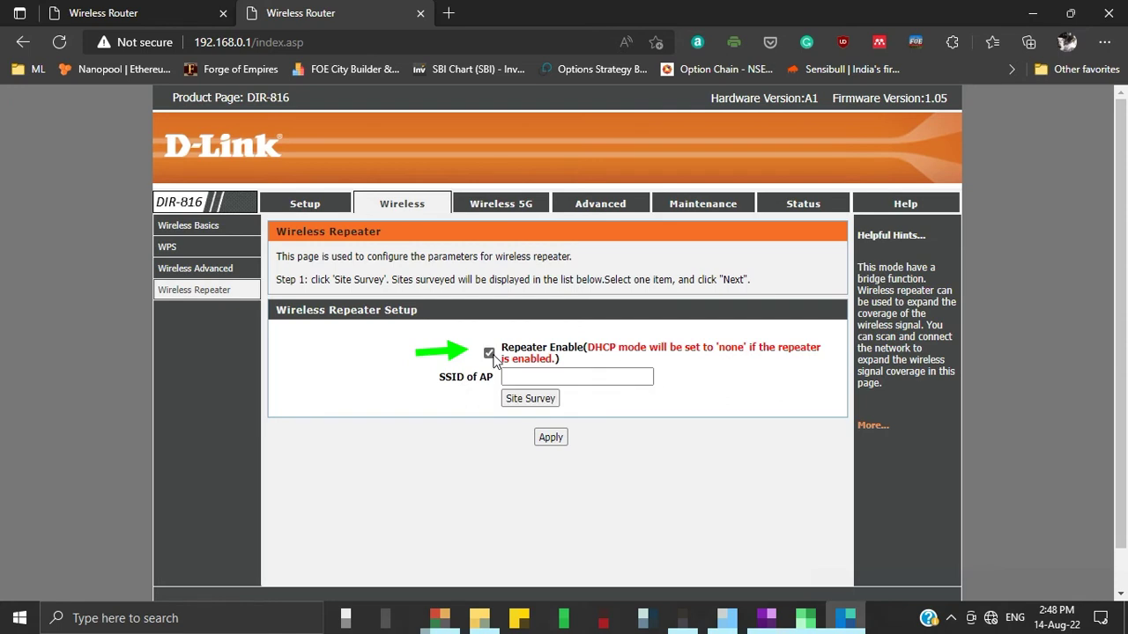
click(529, 401)
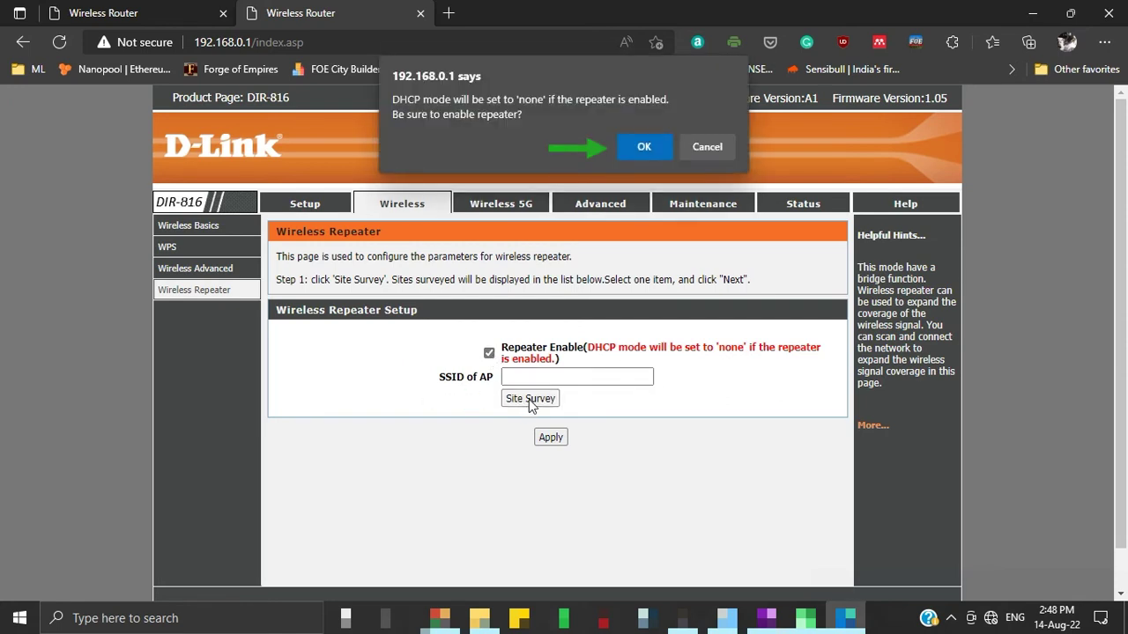
click(641, 148)
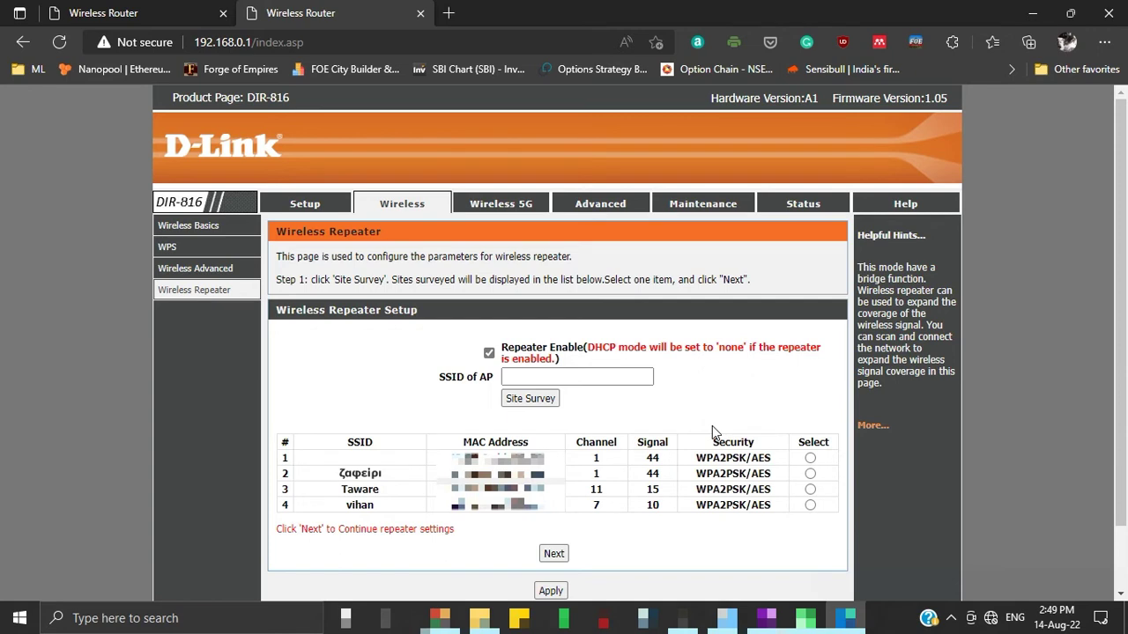
Step: Select the ζαφείρι network to repeat and paste in the primary router's Wi-Fi password
click(810, 474)
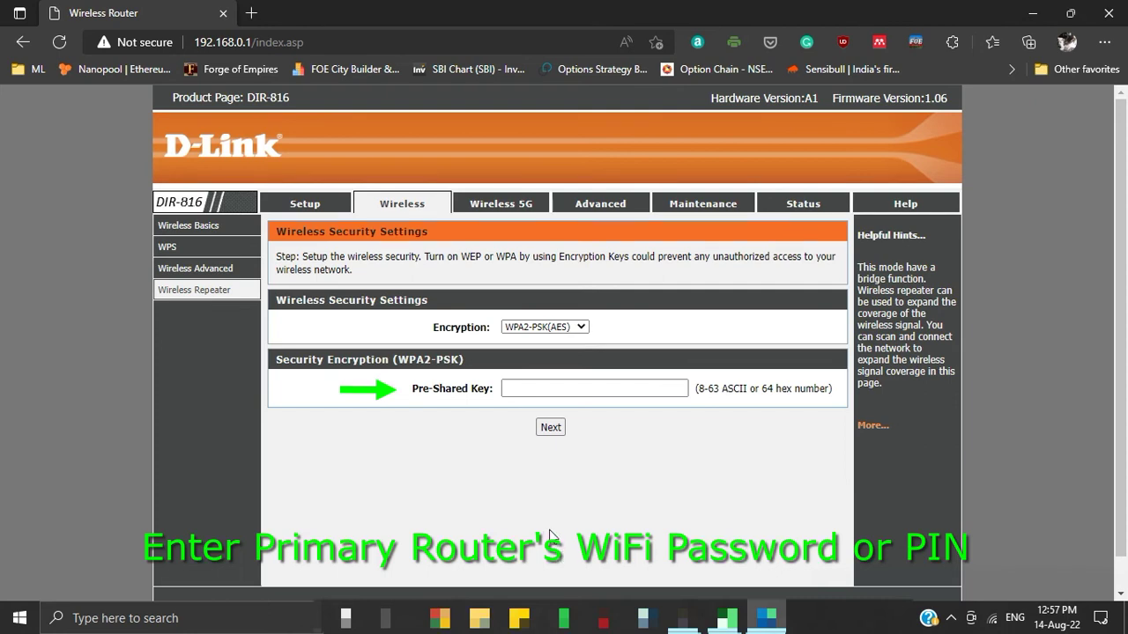
click(508, 388)
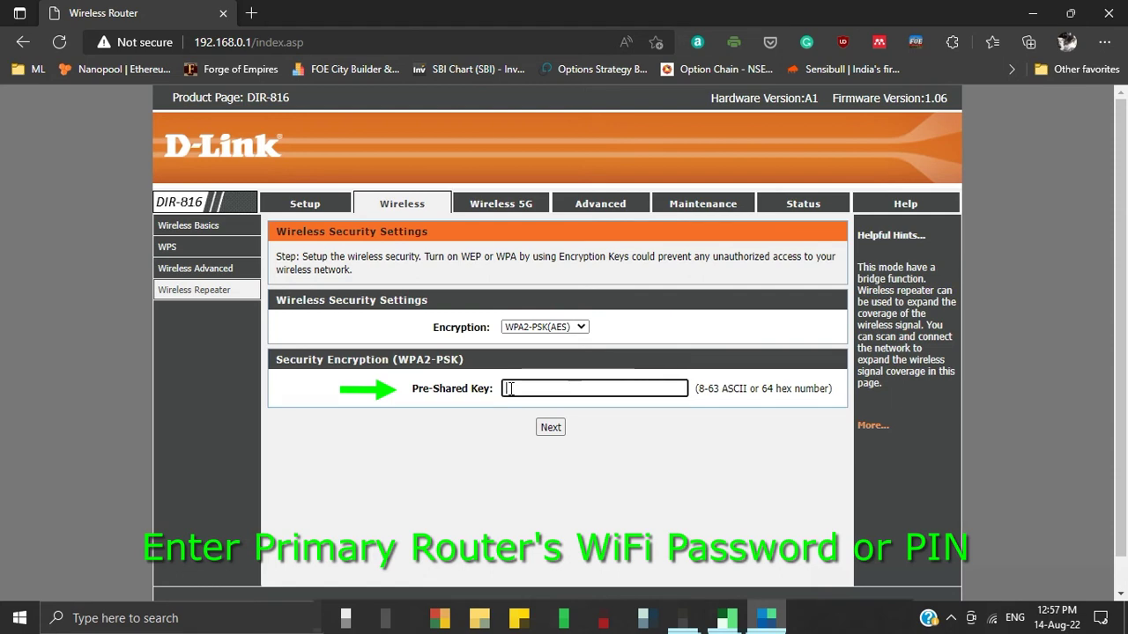
key(ctrl+v)
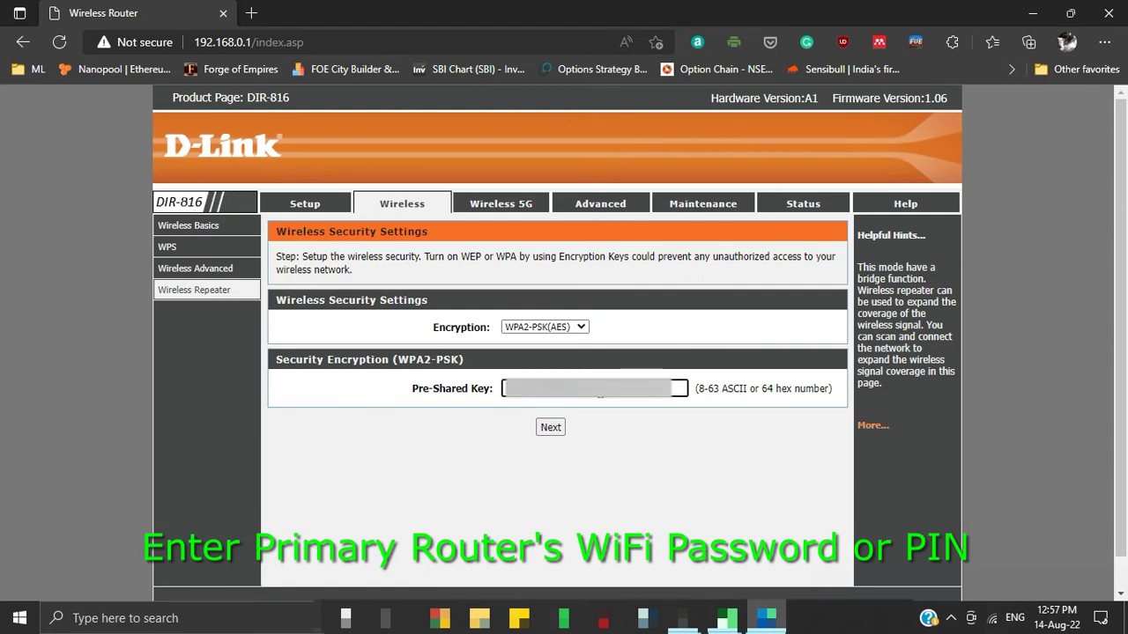
click(550, 428)
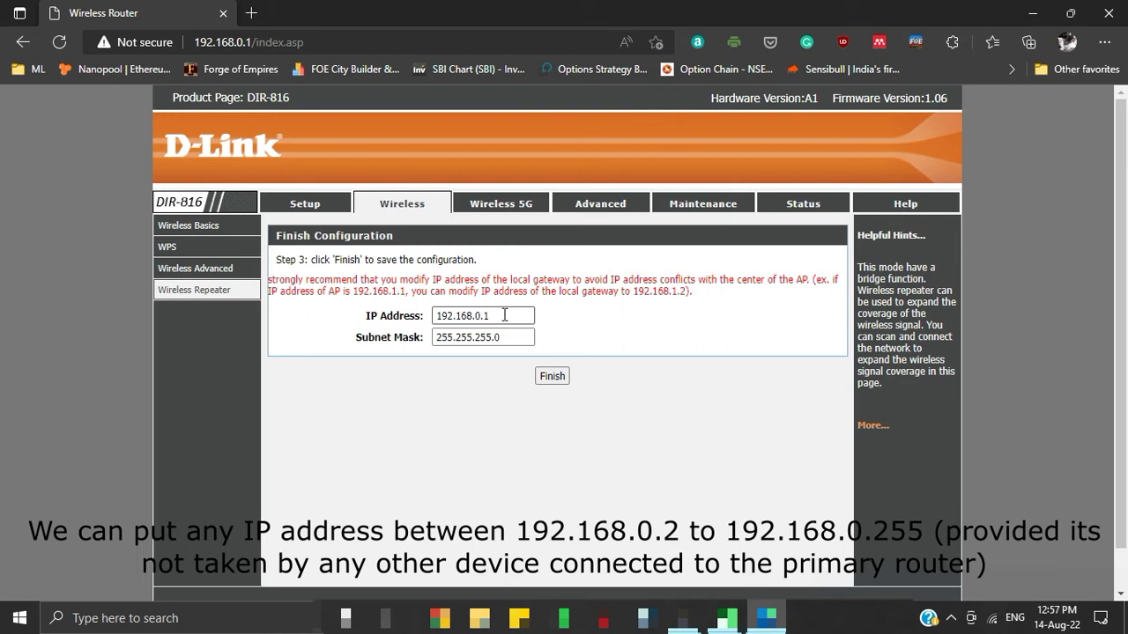
Step: Change the LAN IP address to 192.168.0.10 and finish the repeater setup, confirming the change
click(504, 314)
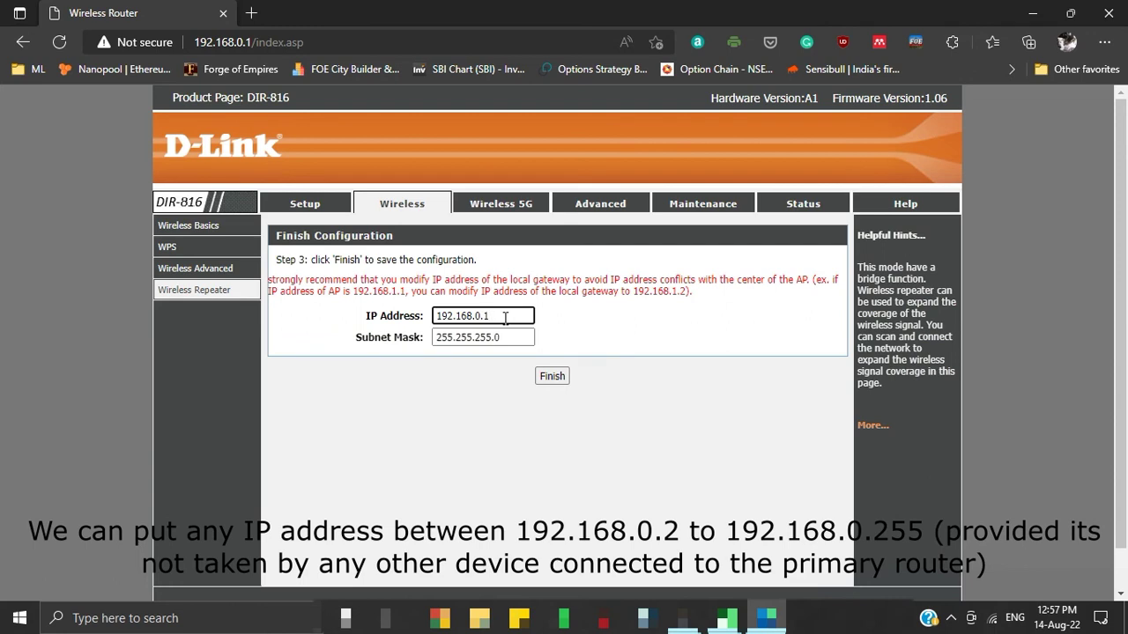
text(0)
click(551, 376)
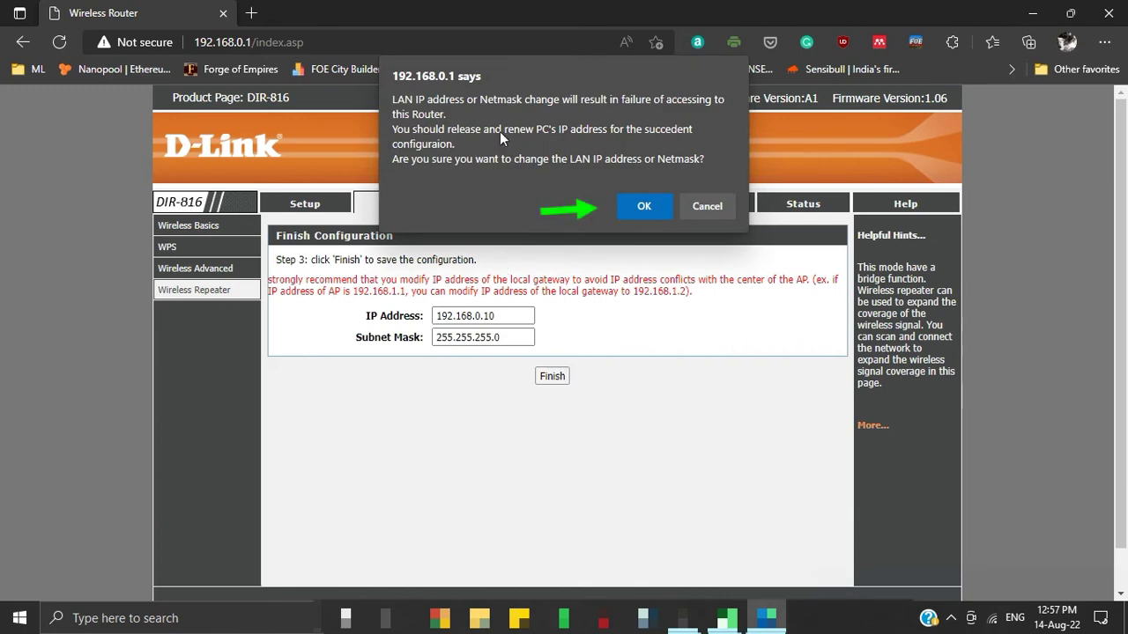
click(627, 206)
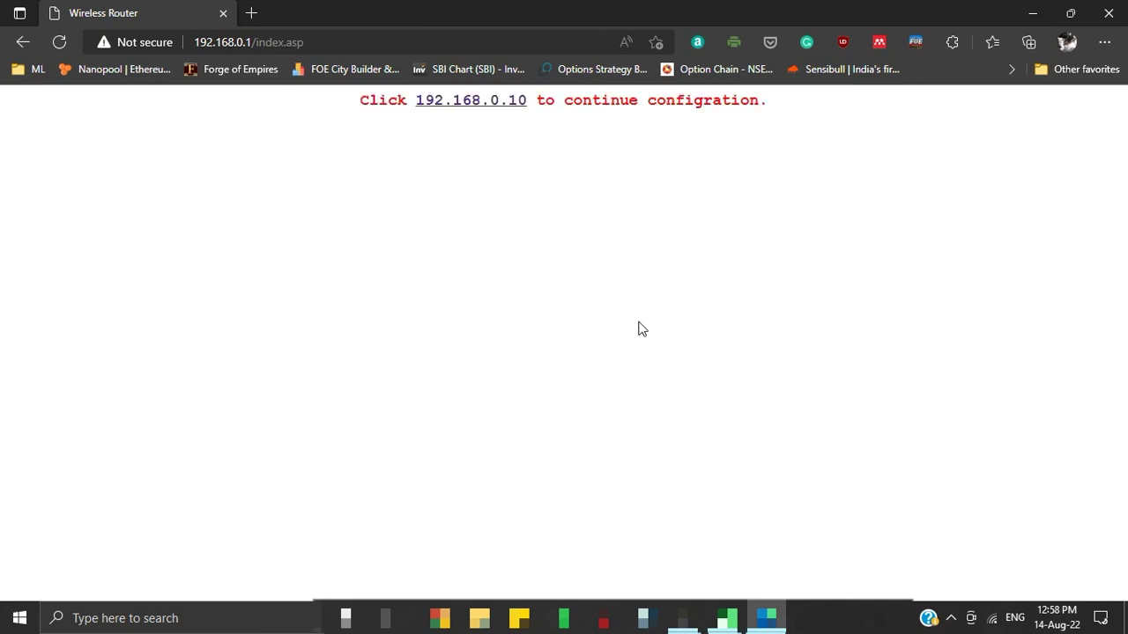
Step: Reopen the router page in a new tab and log in with the admin password
click(466, 103)
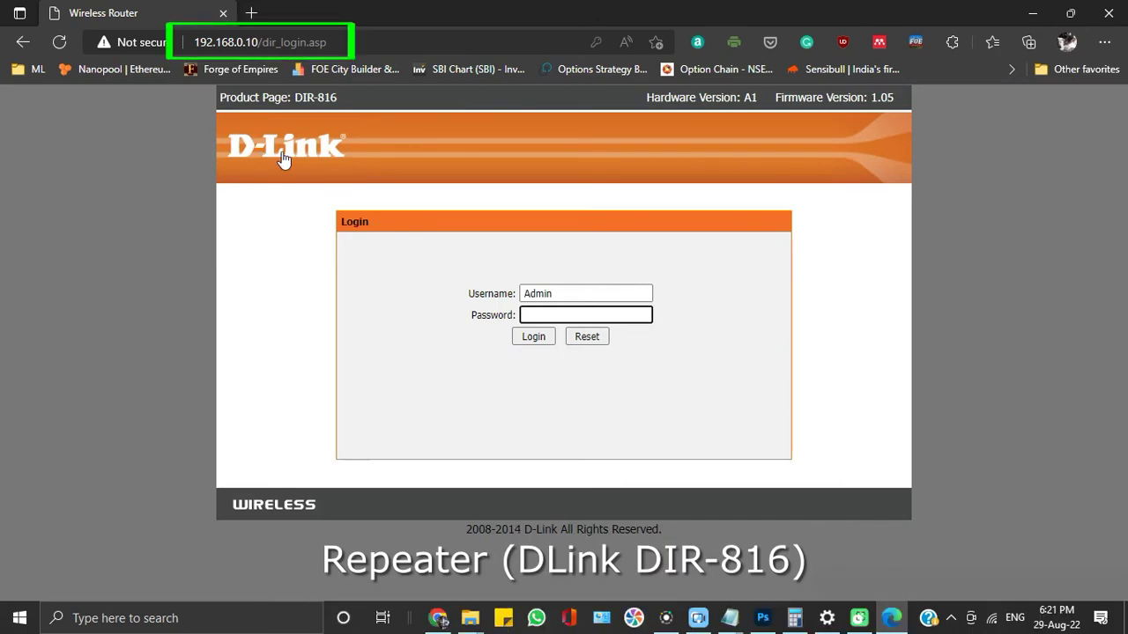
click(251, 14)
text(192.168.0.)
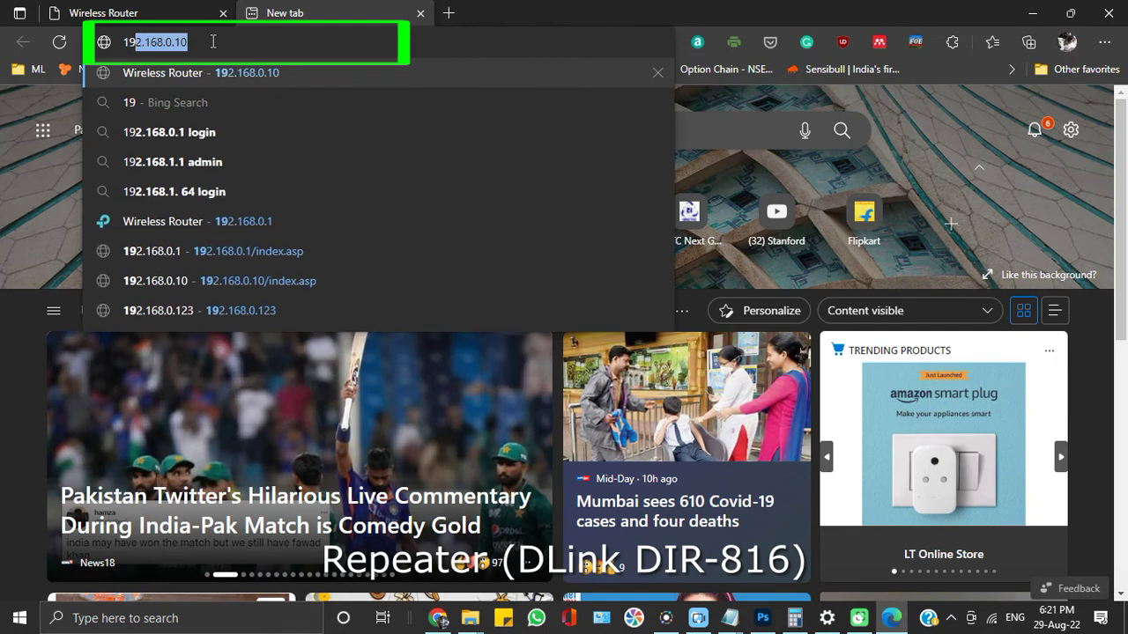
text(1)
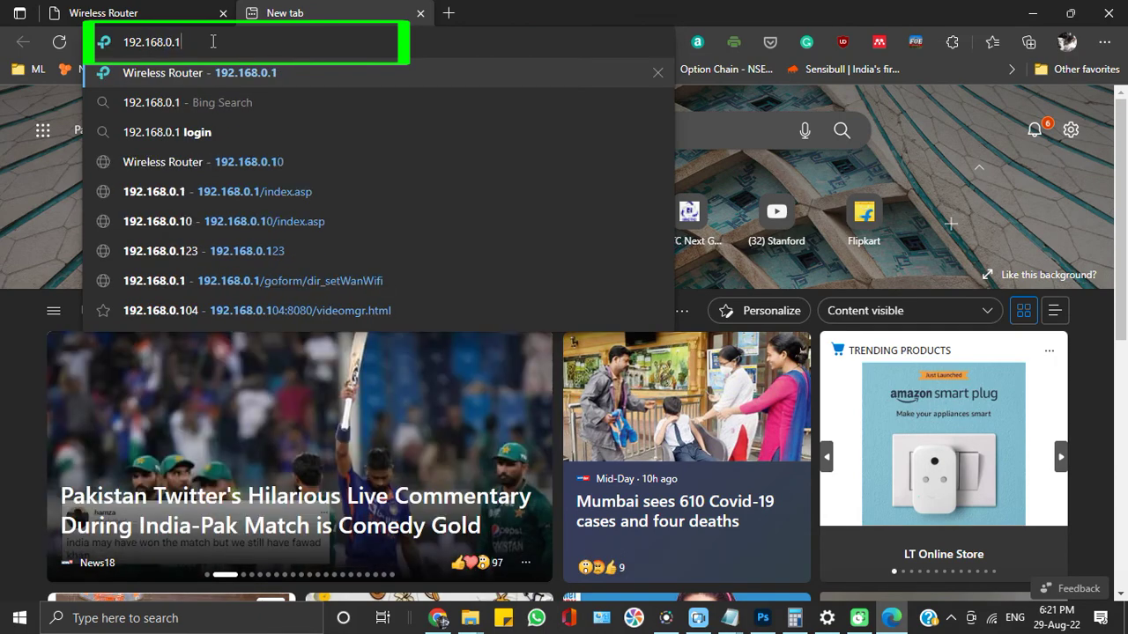
key(Return)
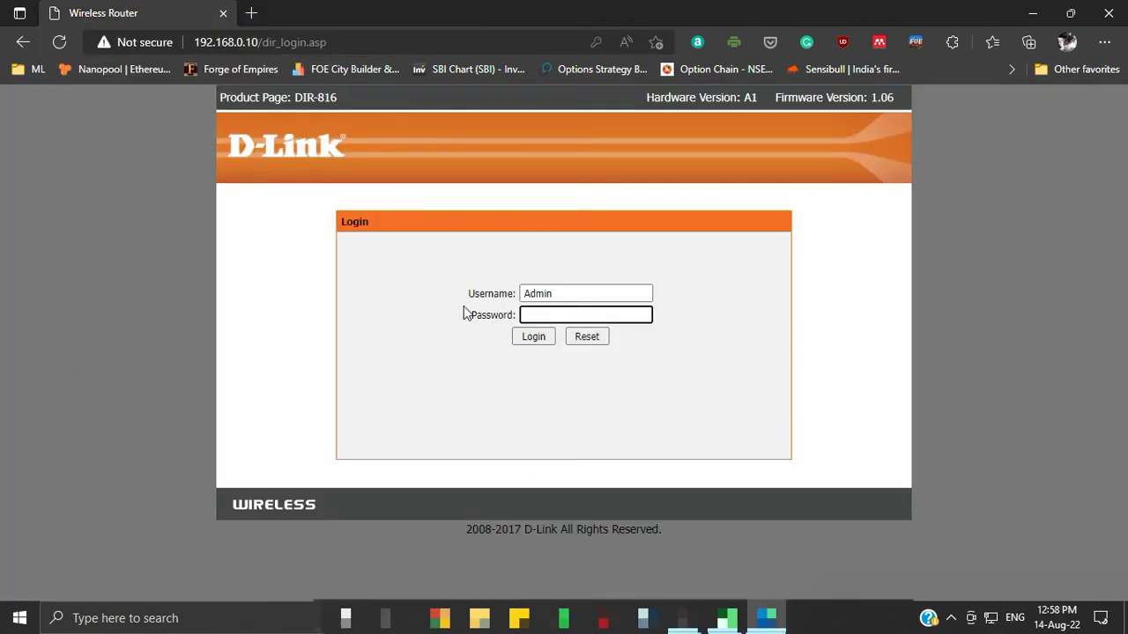
click(540, 315)
text(•••••••••••)
click(533, 340)
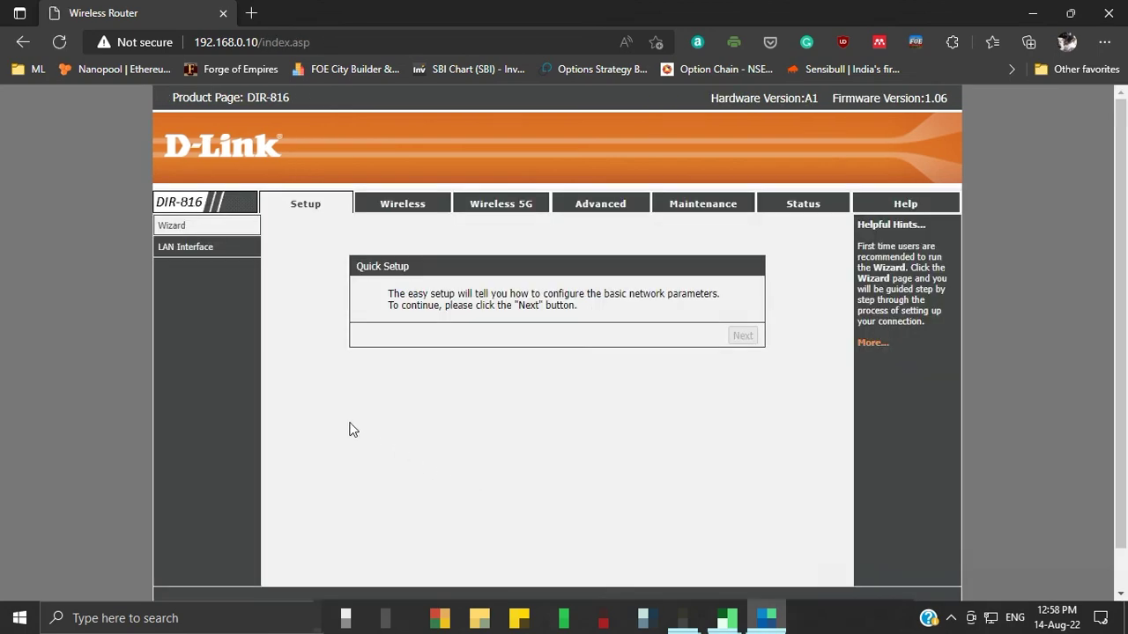
Step: Check the Status page's WLAN Configuration shows the repeater connected at 192.168.0.10
click(782, 208)
scroll(617, 438, down, 4)
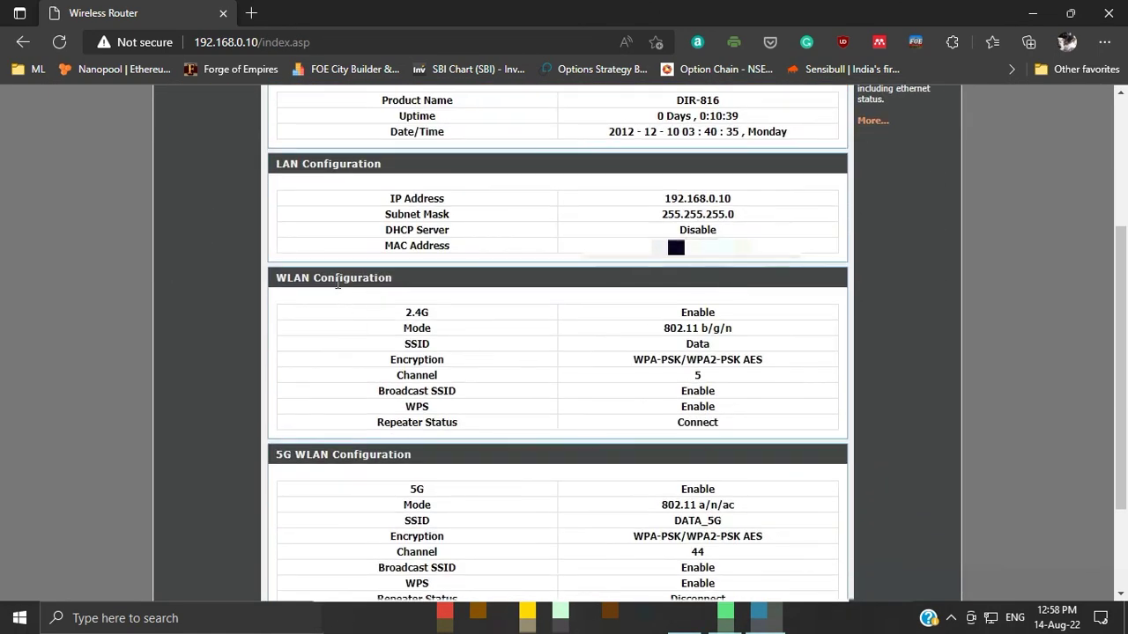
drag(618, 438, 730, 435)
click(737, 437)
scroll(735, 439, down, 1)
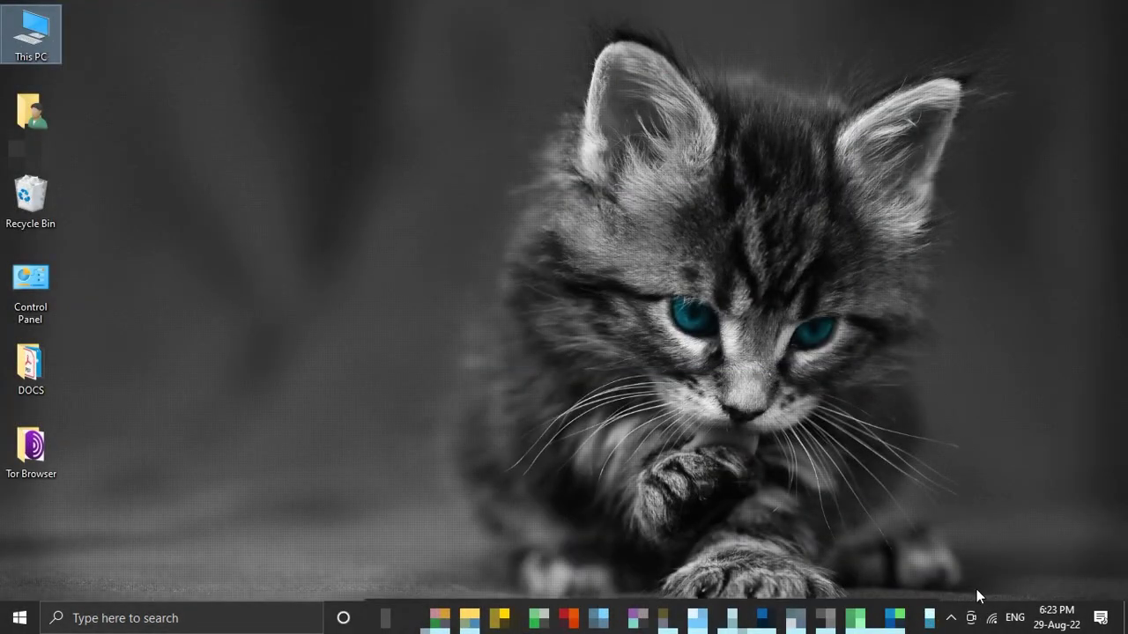
Step: Confirm in the Wi-Fi list that the PC is on the Data network, then launch Microsoft Edge
click(991, 618)
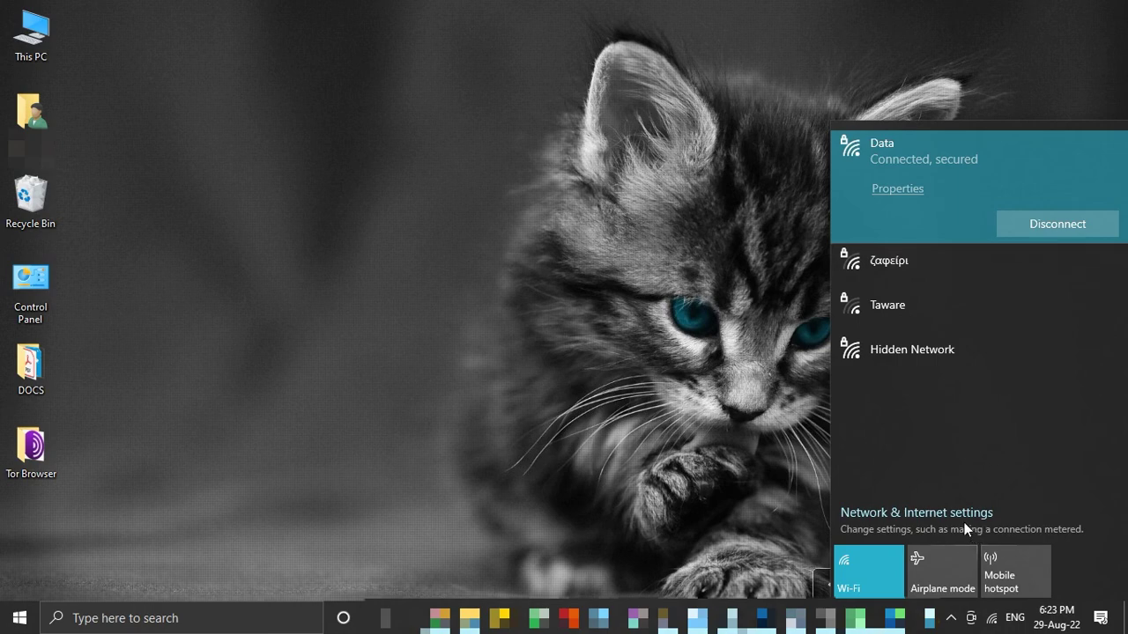
click(663, 527)
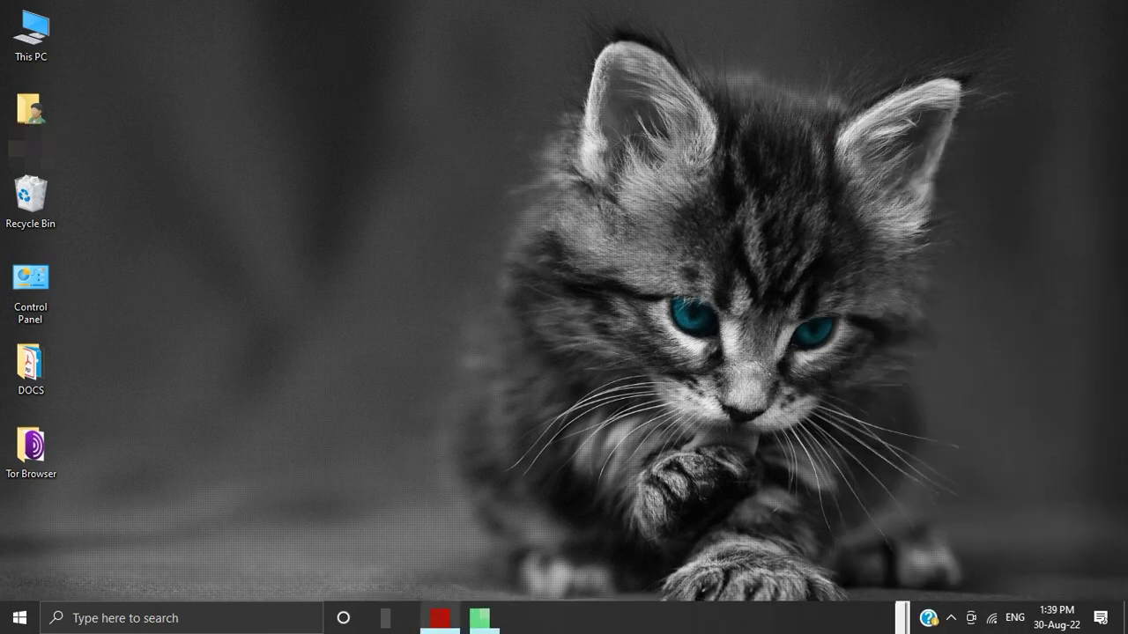
click(277, 619)
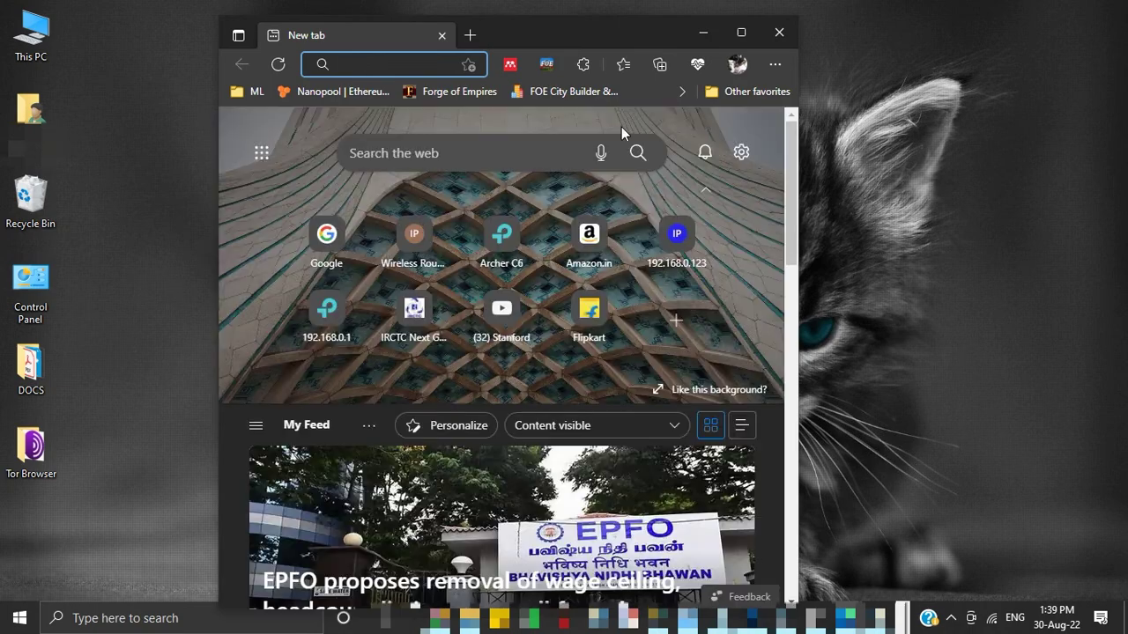
Step: Maximize Edge, go to google.co.in and search for 'cats'
click(741, 36)
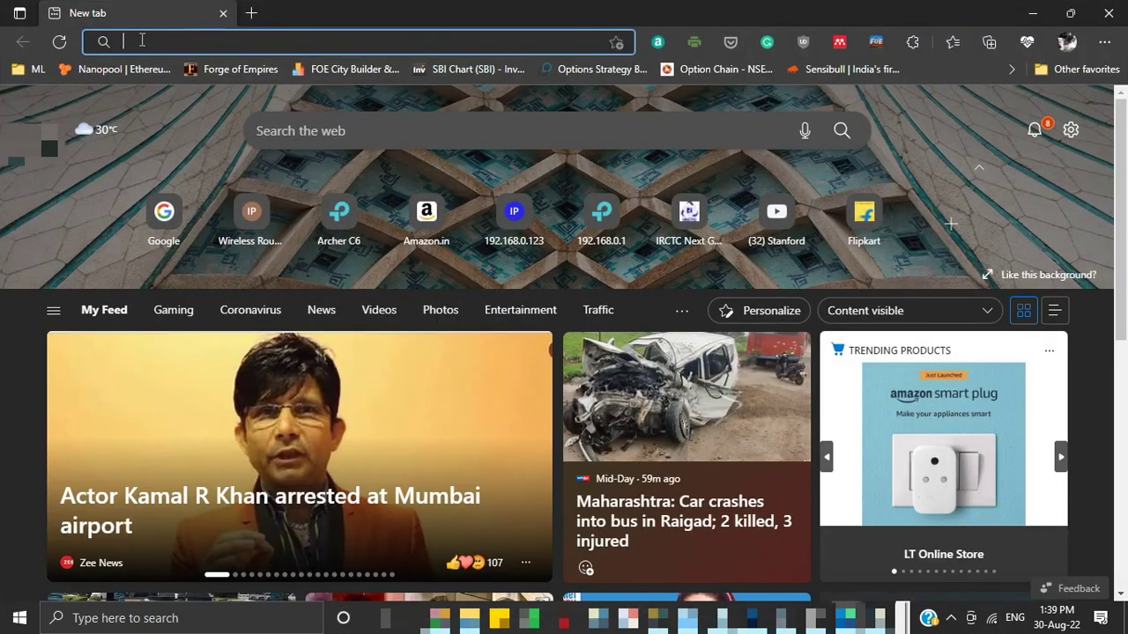
text(google.co.in)
key(Return)
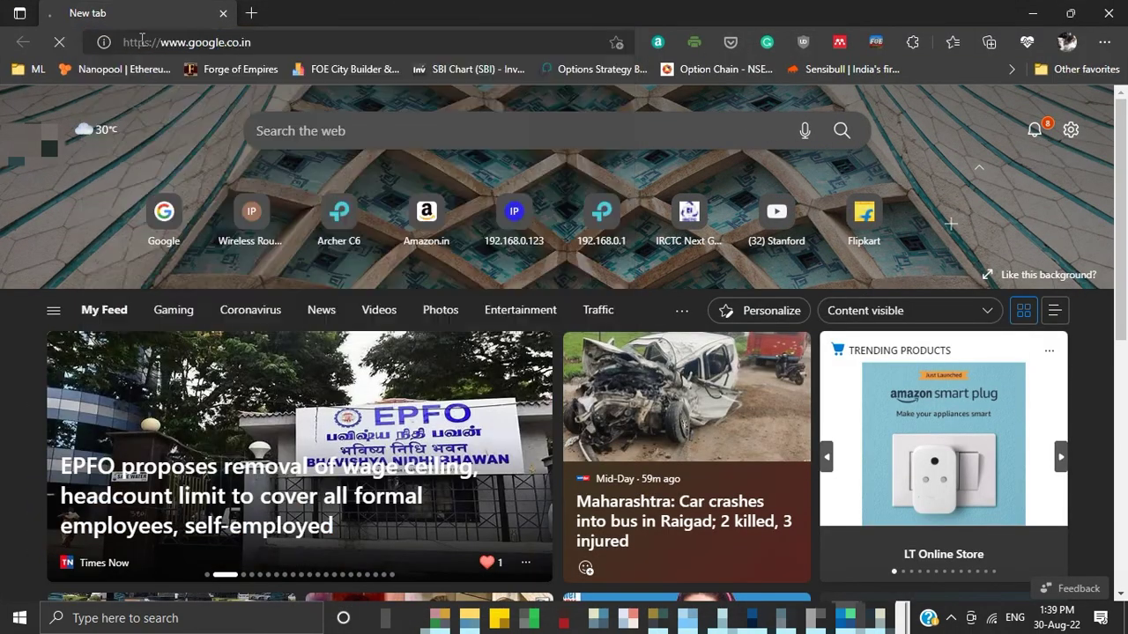
text(cats)
key(Return)
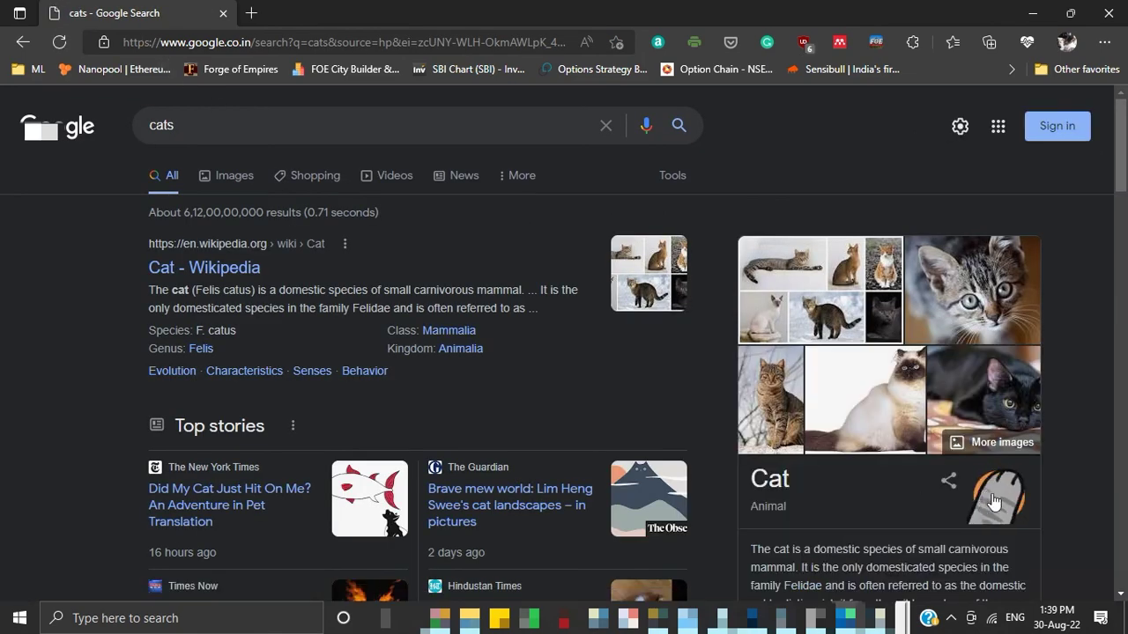
Step: Play the cat paw animation on the results and recheck the Data Wi-Fi connection
click(997, 495)
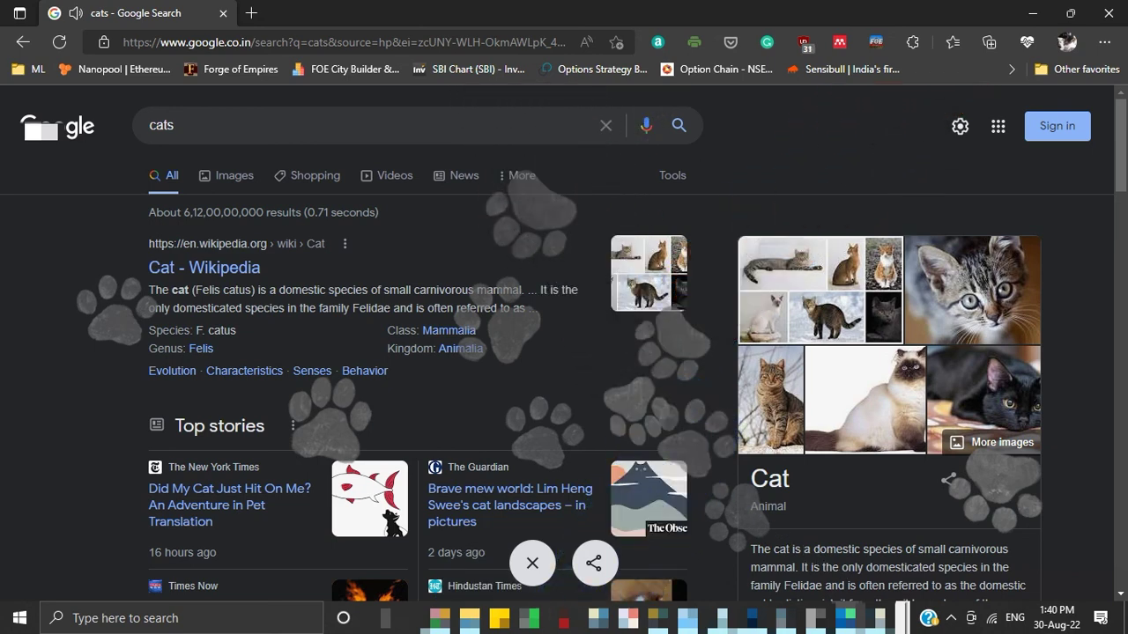
click(992, 618)
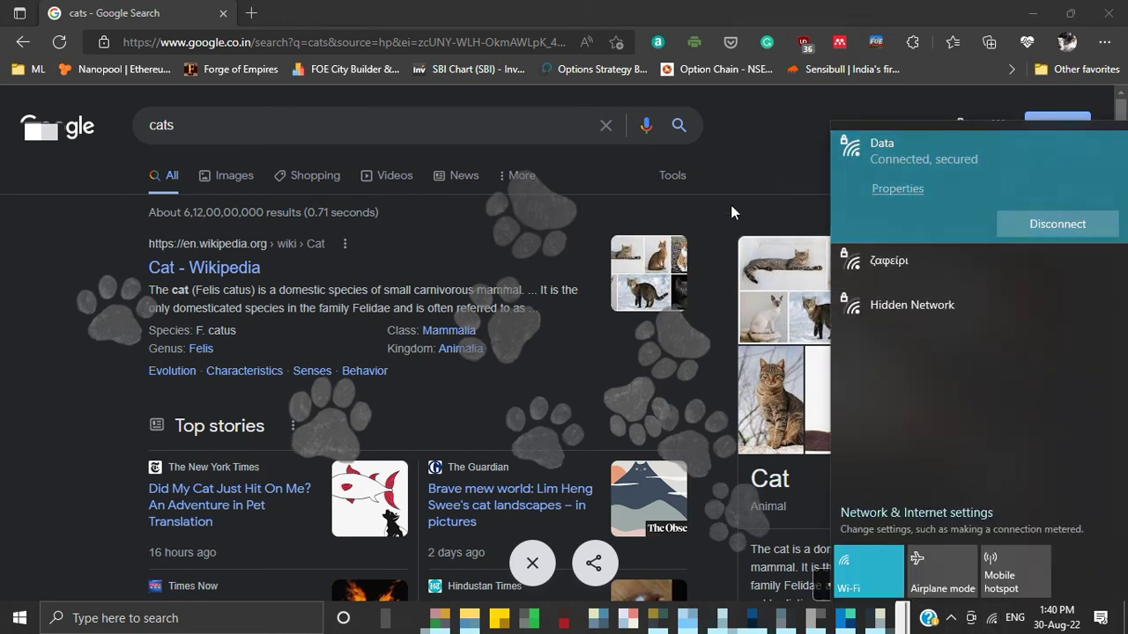
click(429, 278)
click(425, 266)
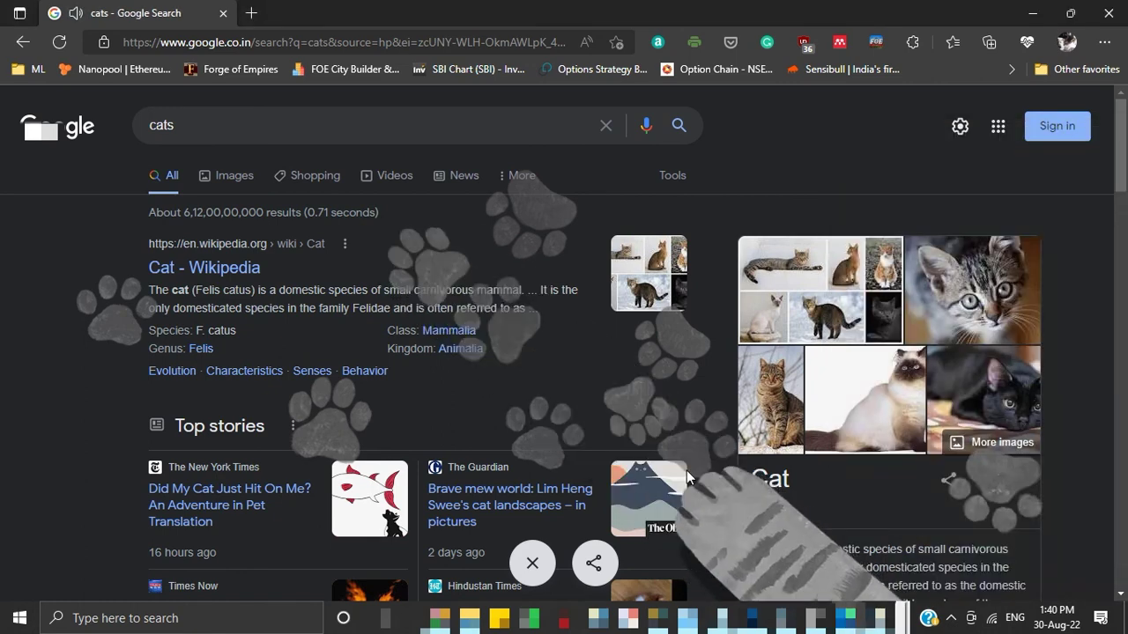
click(532, 563)
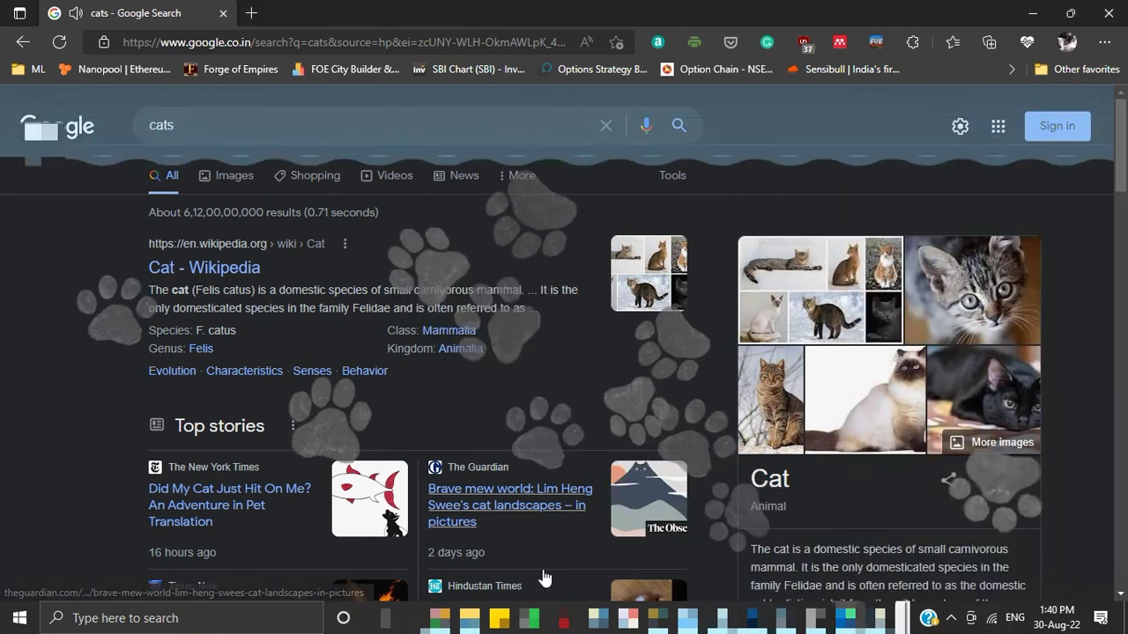